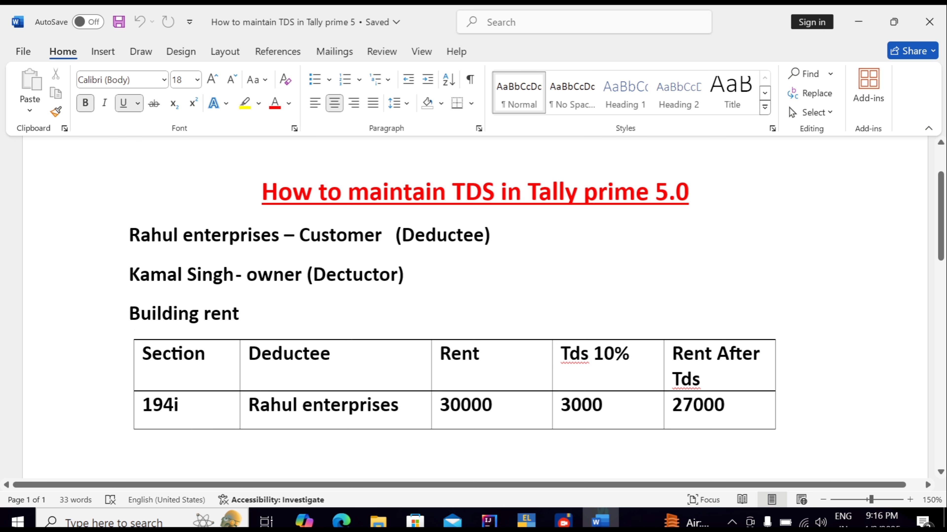
Step: Switch to TallyPrime and start creating a company named ABC Com, keeping the same mailing name
{"action": "left_click", "coordinate": [543, 523]}
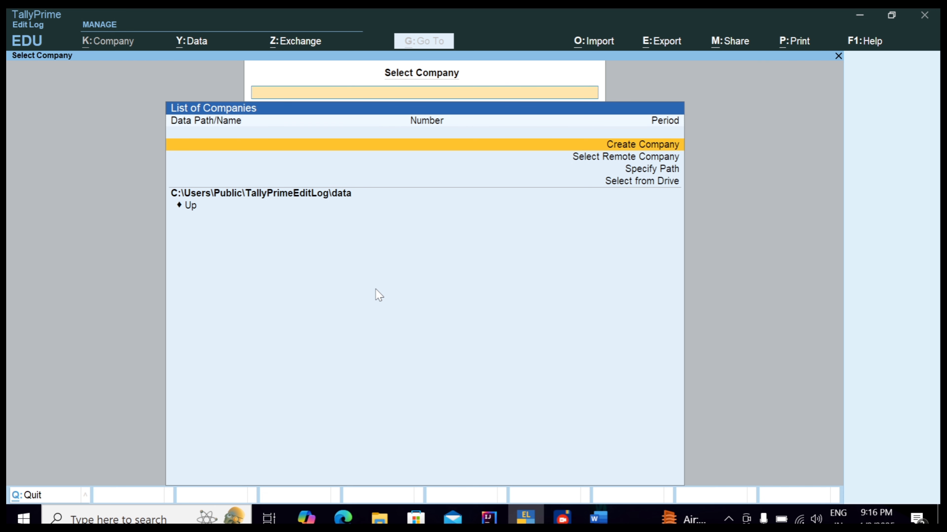
{"action": "key", "text": "Return"}
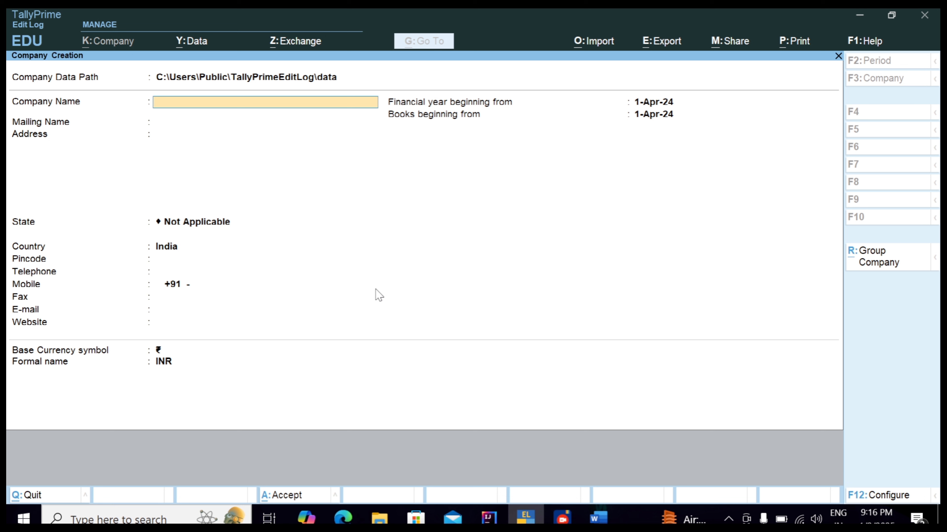
{"action": "type", "text": "ABC Com"}
{"action": "key", "text": "Return"}
{"action": "key", "text": "Return"}
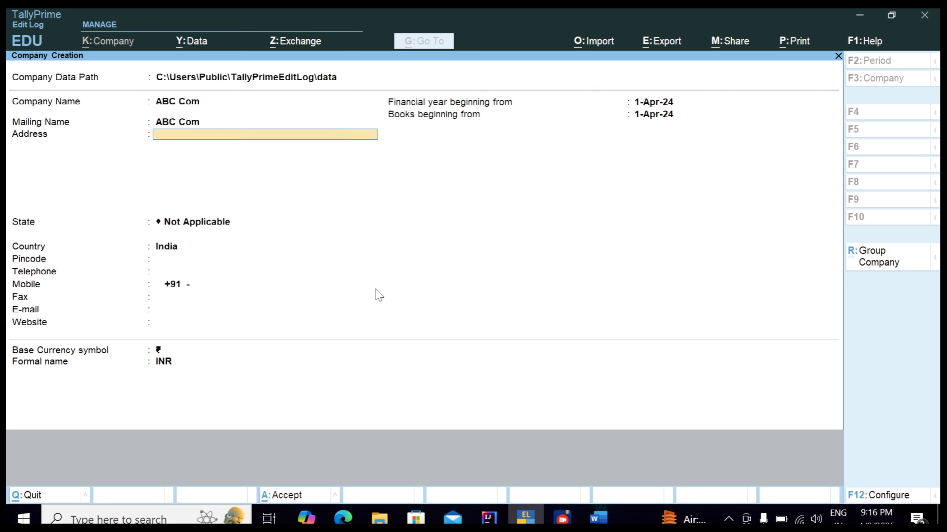
Step: Fill in the company's address, set the state to Bihar, and save the new company
{"action": "type", "text": "Afrad"}
{"action": "key", "text": "Return"}
{"action": "key", "text": "Return"}
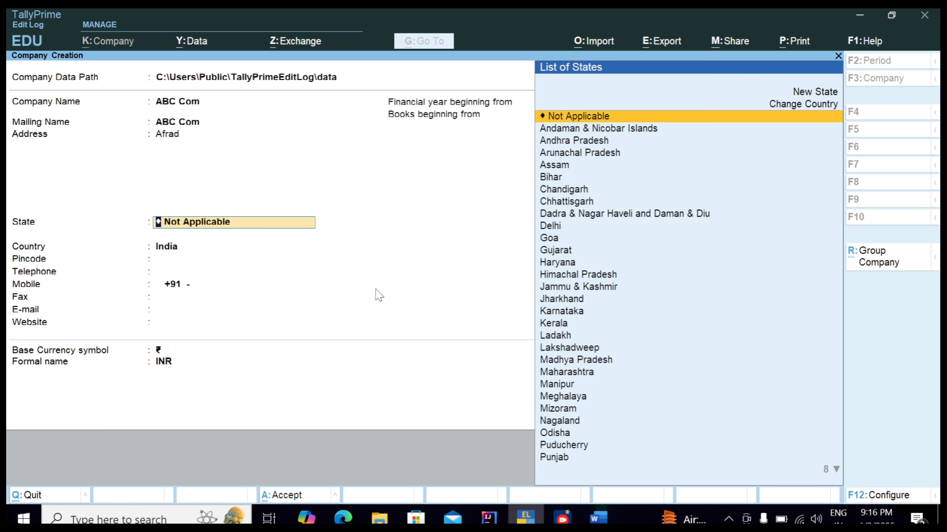
{"action": "key", "text": "BackSpace"}
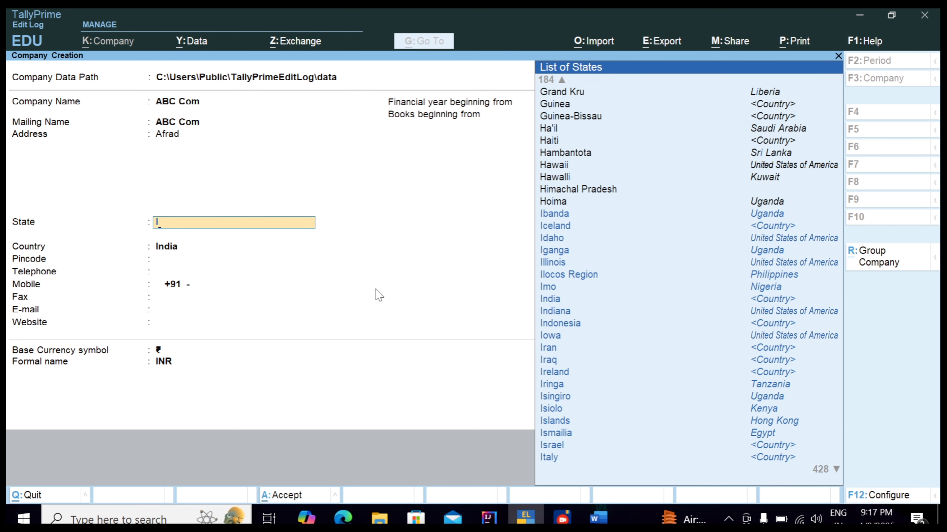
{"action": "type", "text": "Bi"}
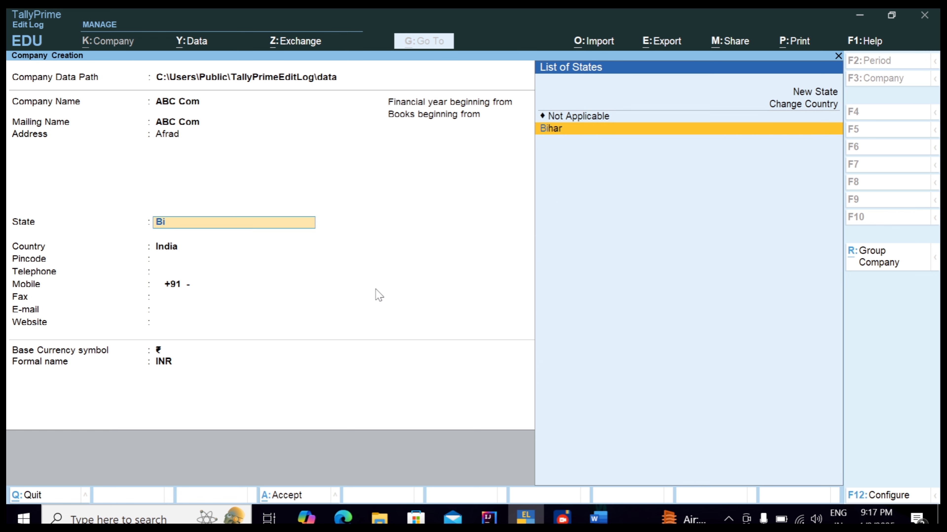
{"action": "key", "text": "Return"}
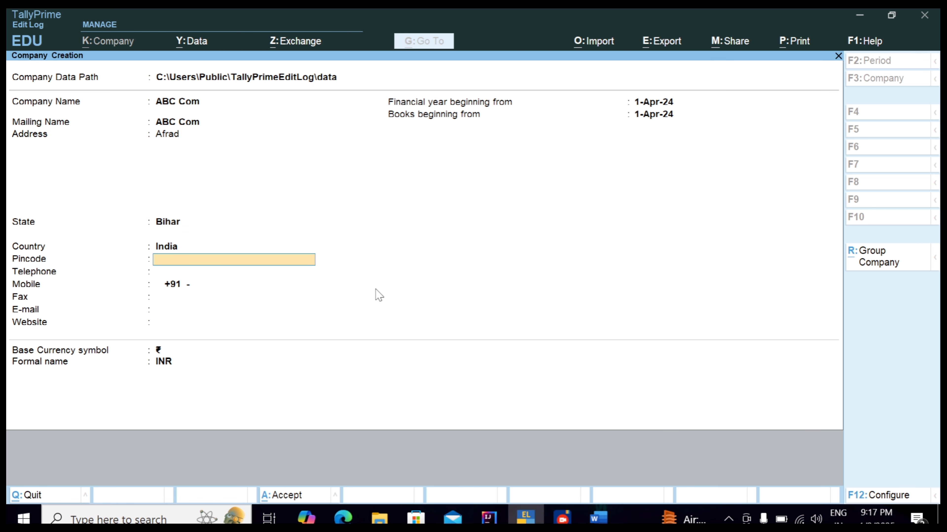
{"action": "key", "text": "ctrl"}
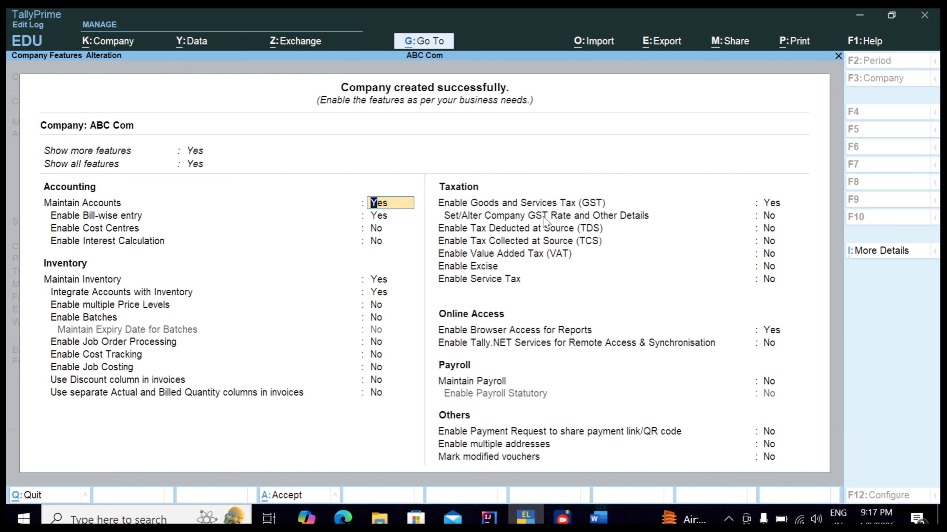
Step: Disable Goods and Services Tax (GST) and enable Tax Deducted at Source (TDS) in the company features
{"action": "key", "text": "Return"}
{"action": "key", "text": "Return"}
{"action": "key", "text": "Return"}
{"action": "key", "text": "Return"}
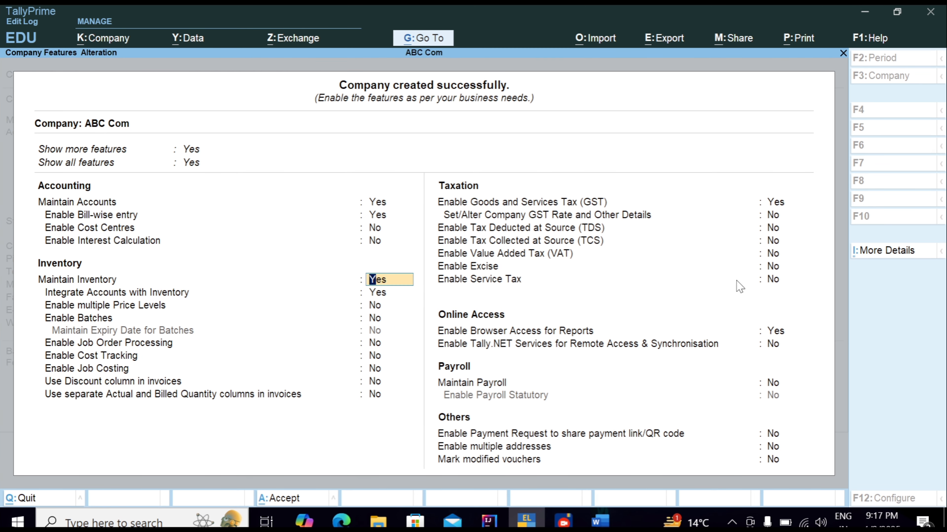
{"action": "left_click", "coordinate": [772, 205]}
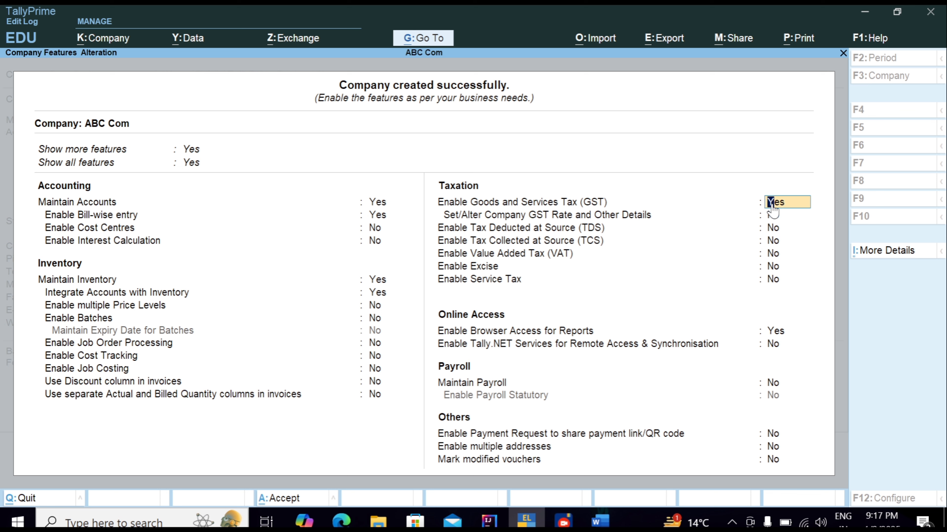
{"action": "type", "text": "n"}
{"action": "key", "text": "Return"}
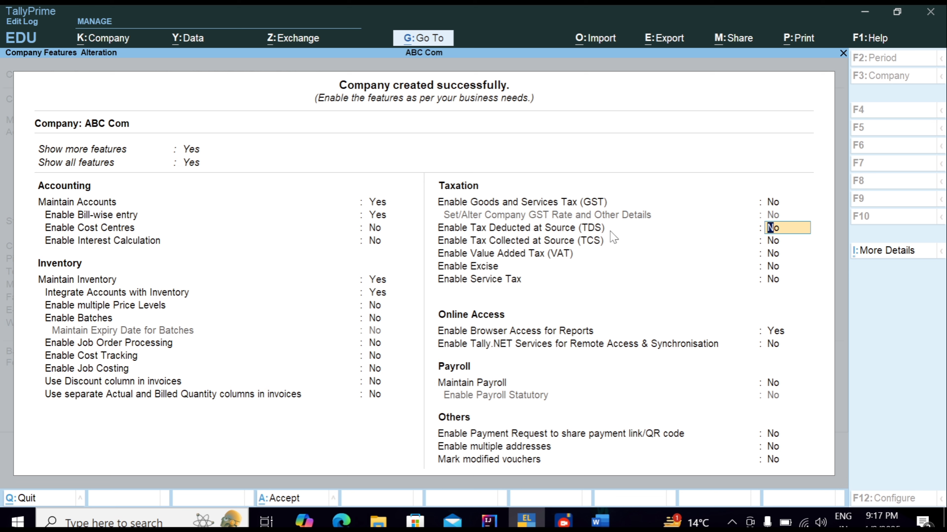
{"action": "type", "text": "y"}
{"action": "key", "text": "Return"}
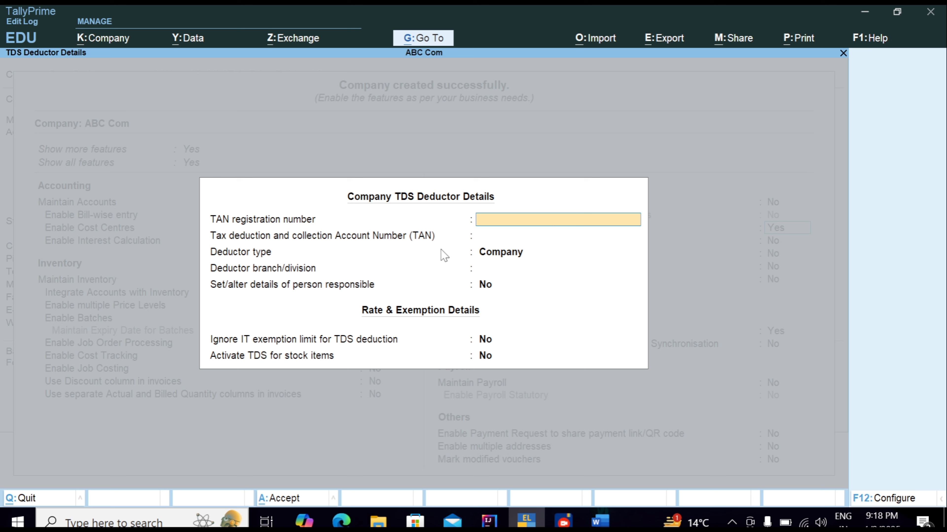
Step: Enter the company's TAN registration number and its tax deduction and collection account number in the TDS deductor details
{"action": "type", "text": "ASDFG1234A"}
{"action": "key", "text": "Return"}
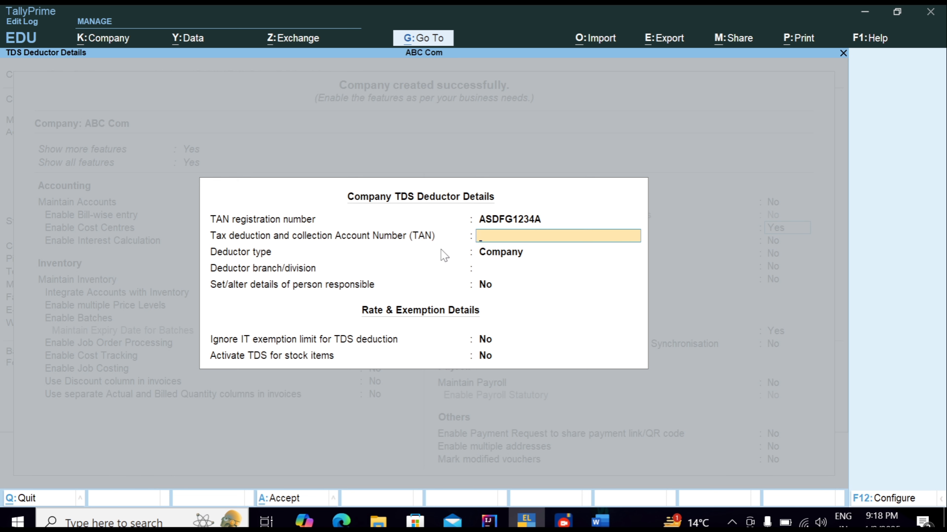
{"action": "type", "text": "ASDFG1234A"}
{"action": "key", "text": "Return"}
{"action": "key", "text": "Return"}
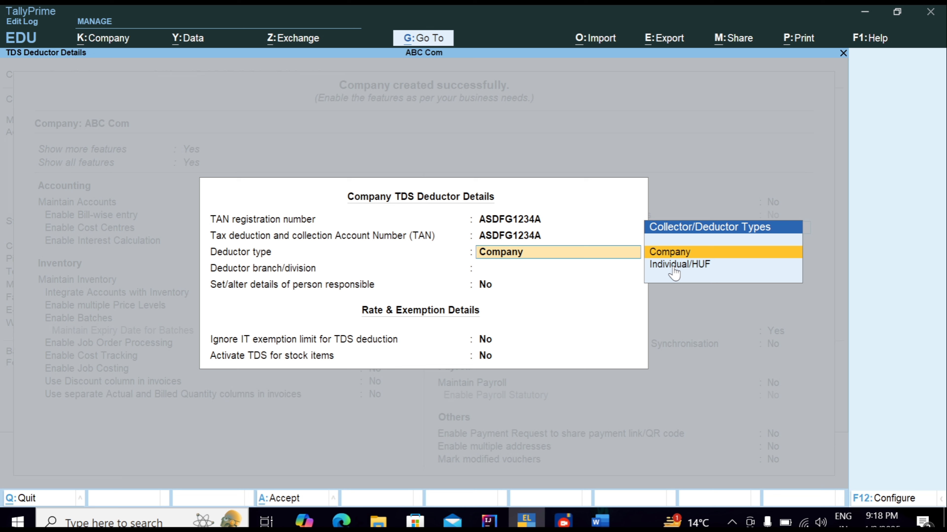
Step: Complete the TDS deductor details with deductor type Company, a blank branch/division, and No for the remaining options
{"action": "key", "text": "Return"}
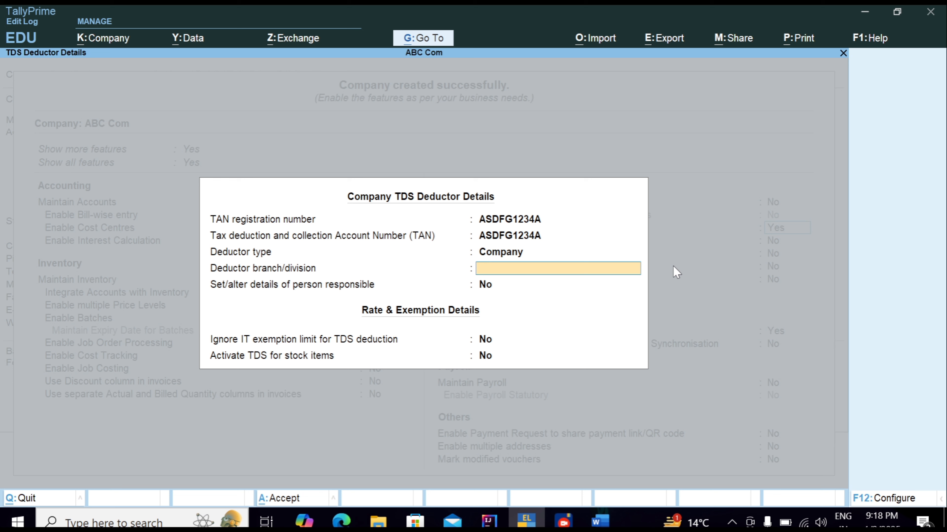
{"action": "key", "text": "Return"}
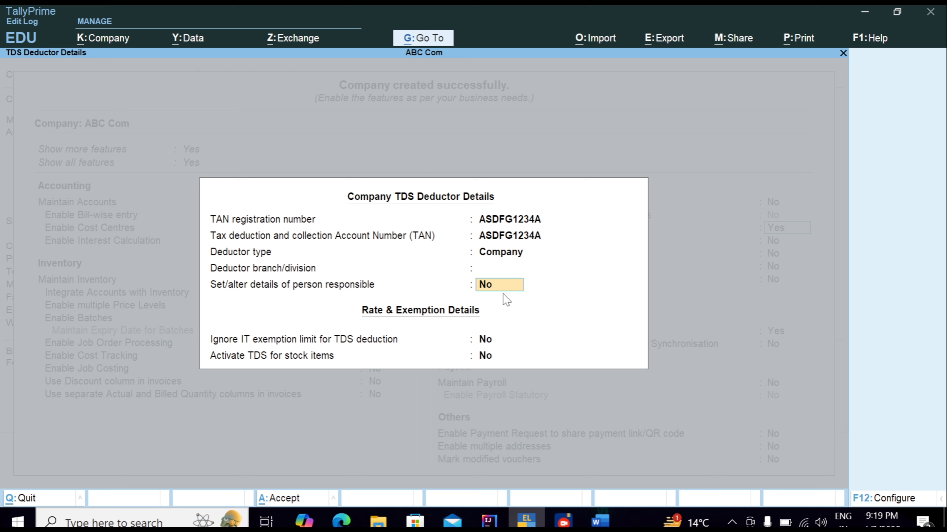
{"action": "key", "text": "Return"}
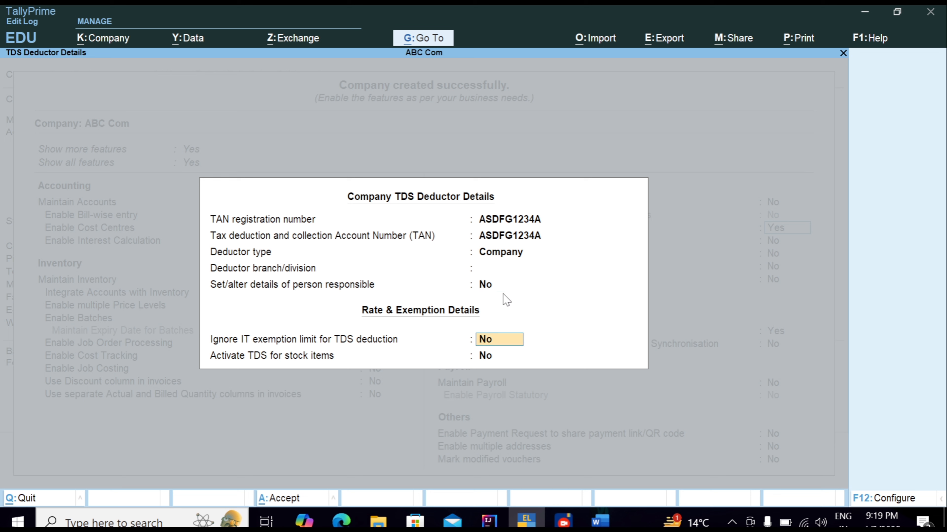
{"action": "key", "text": "Return"}
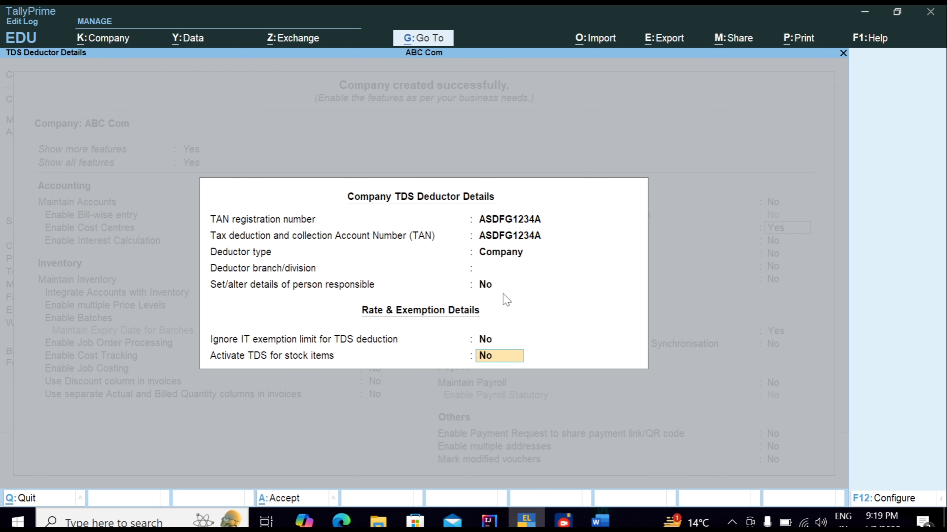
{"action": "key", "text": "Return"}
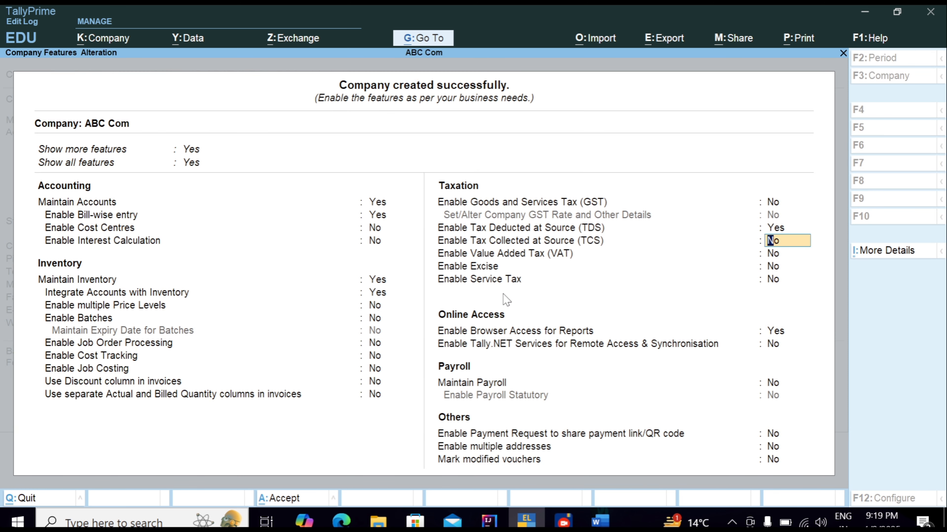
Step: Keep the remaining taxation, online access, payroll and other features at their defaults and accept the company features
{"action": "key", "text": "Return"}
{"action": "key", "text": "Return"}
{"action": "key", "text": "Return"}
{"action": "key", "text": "Return"}
{"action": "key", "text": "Return"}
{"action": "key", "text": "Return"}
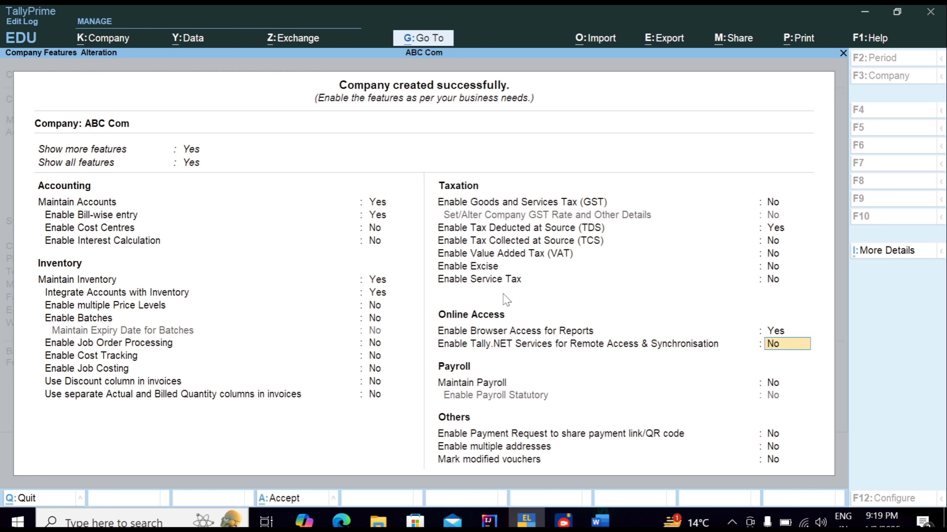
{"action": "key", "text": "Return"}
{"action": "key", "text": "Return"}
{"action": "key", "text": "Return"}
{"action": "key", "text": "Return"}
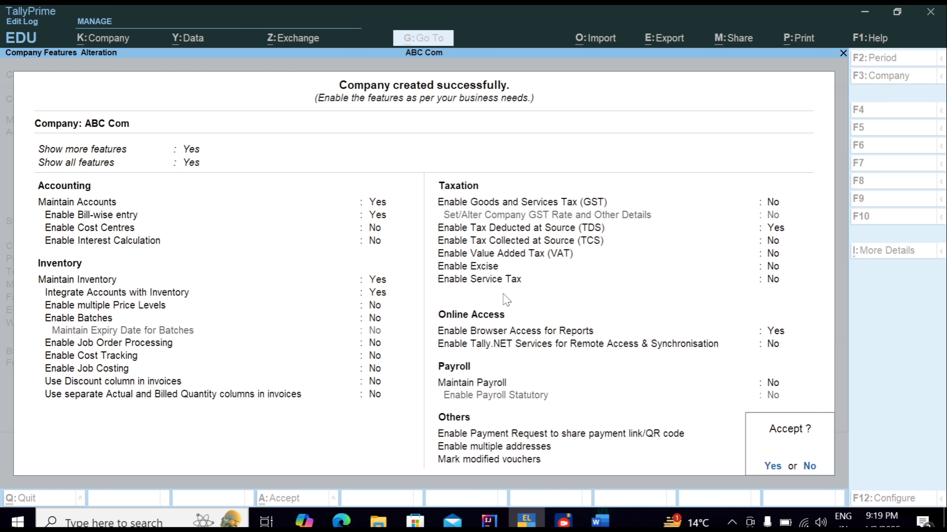
{"action": "key", "text": "Return"}
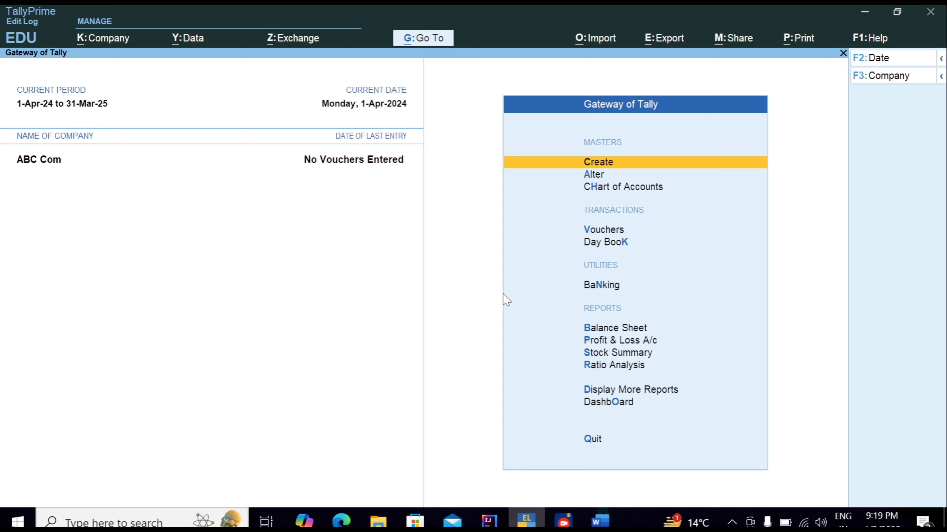
Step: Start a new ledger, check the rent example in the Word document, and name the ledger Building Rent
{"action": "key", "text": "Return"}
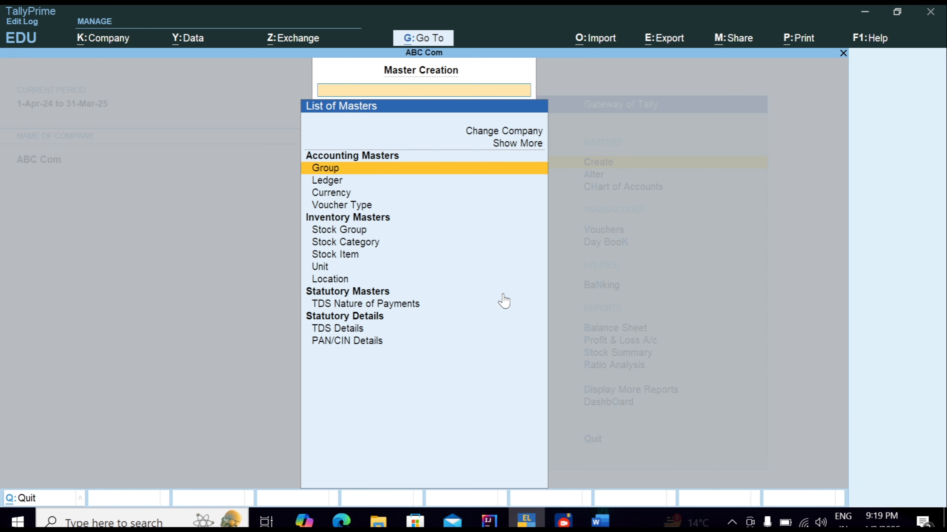
{"action": "key", "text": "Down"}
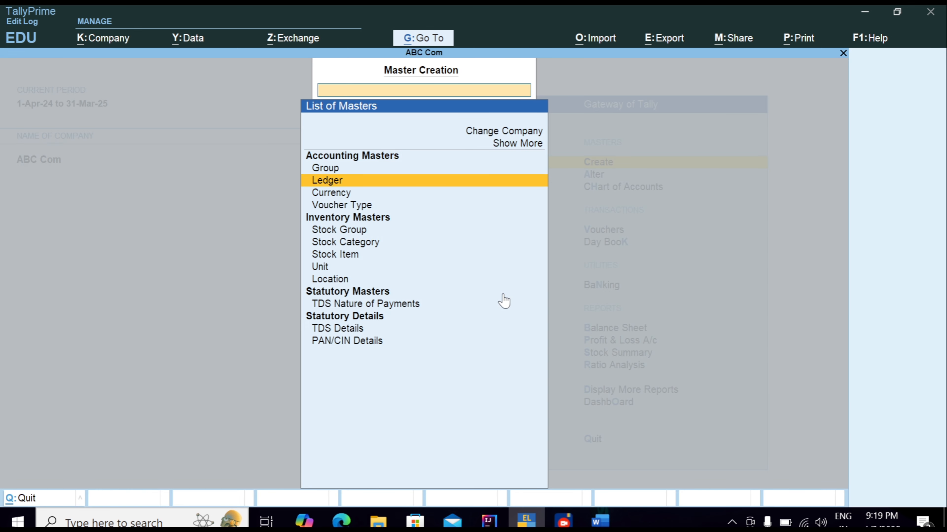
{"action": "key", "text": "Return"}
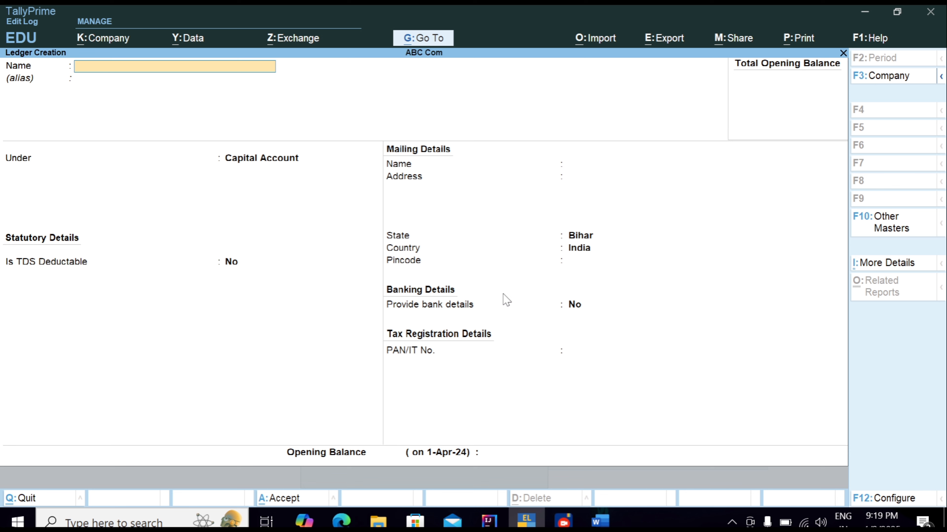
{"action": "left_click", "coordinate": [600, 521]}
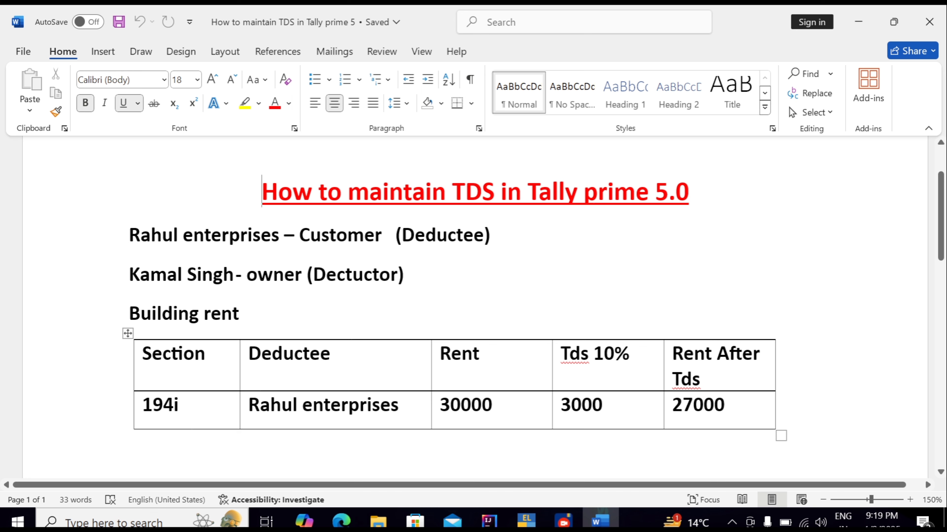
{"action": "left_click", "coordinate": [526, 520]}
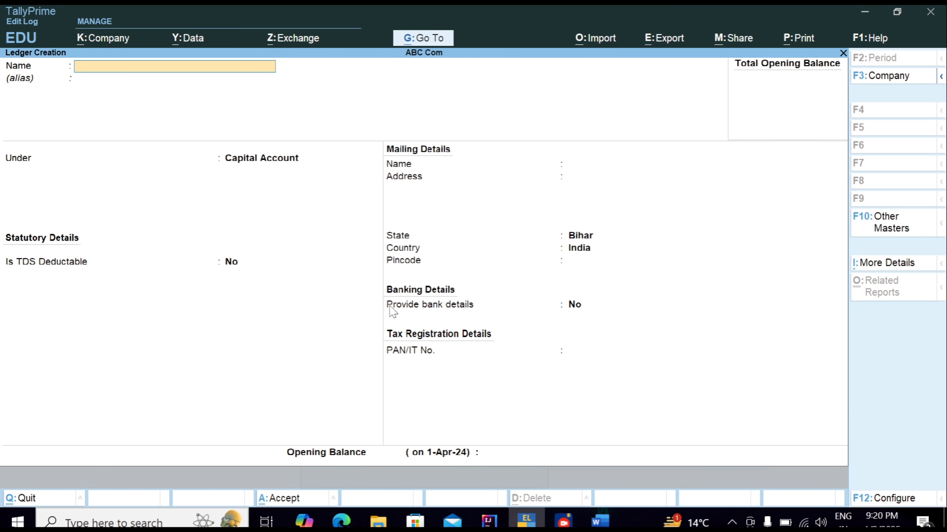
{"action": "type", "text": "U"}
{"action": "key", "text": "BackSpace"}
{"action": "type", "text": "Building Rent"}
{"action": "key", "text": "Return"}
{"action": "key", "text": "Return"}
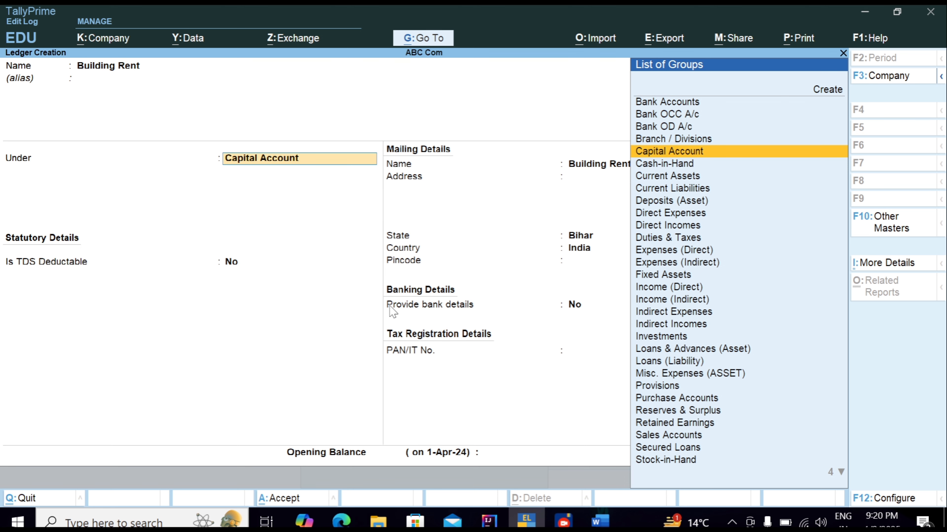
Step: Place the Building Rent ledger under Indirect Expenses and keep its ledger type as Not Applicable
{"action": "type", "text": "In"}
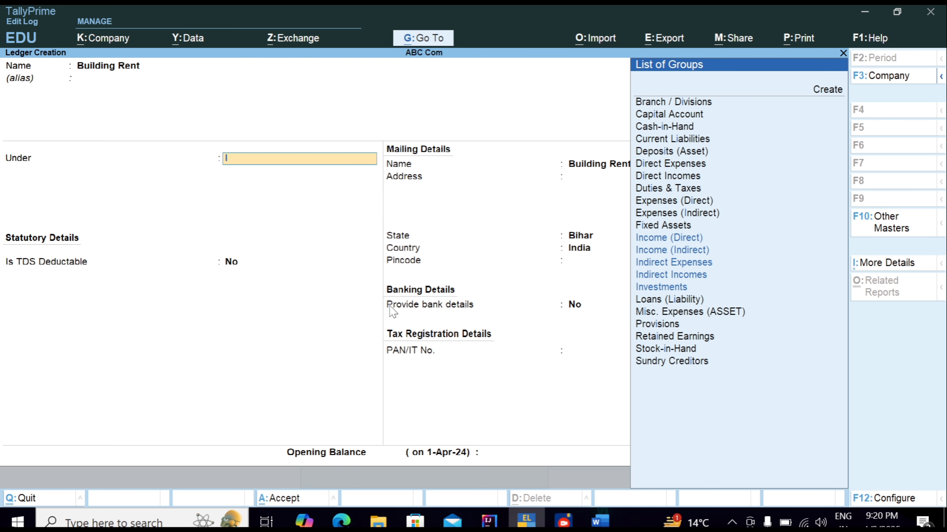
{"action": "key", "text": "Down"}
{"action": "key", "text": "Down"}
{"action": "key", "text": "Down"}
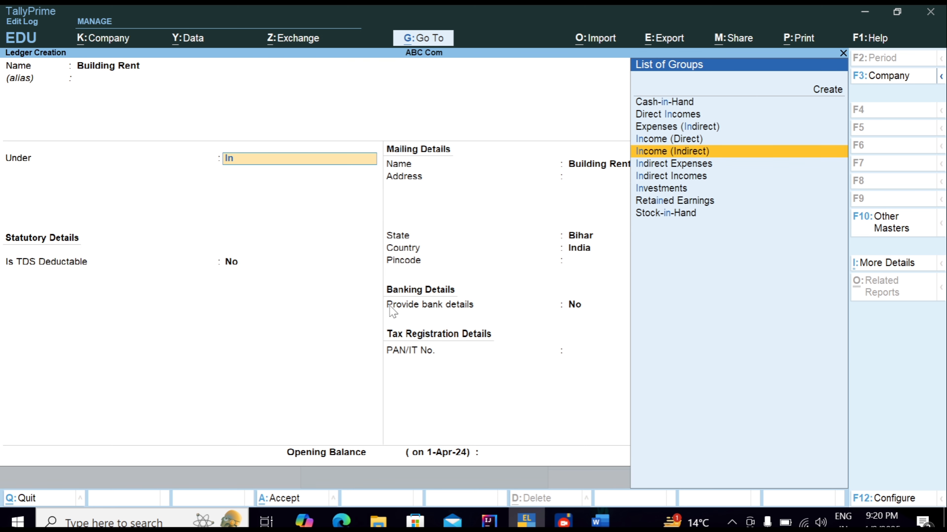
{"action": "key", "text": "Return"}
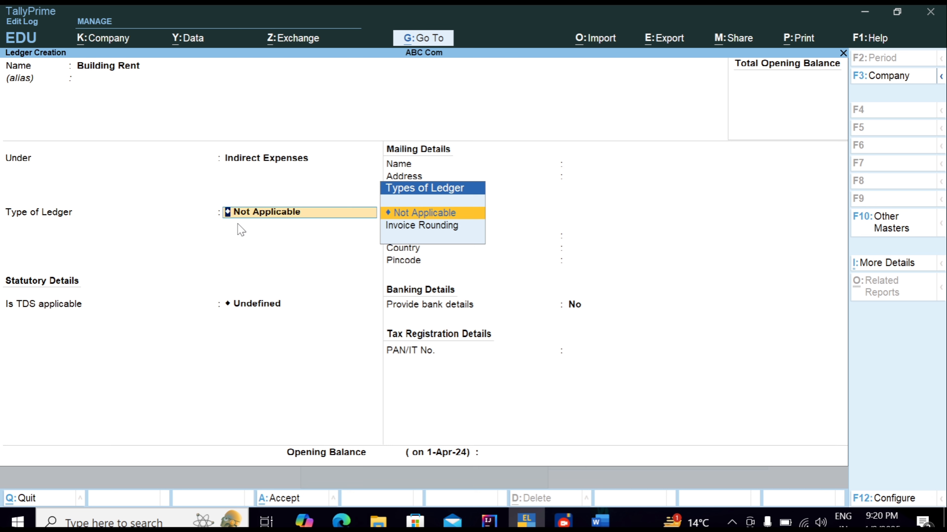
{"action": "key", "text": "Return"}
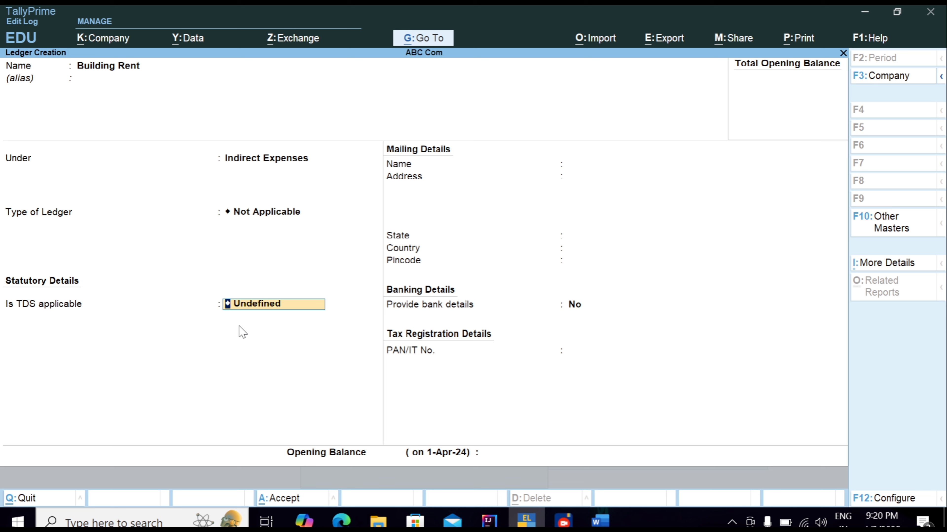
Step: Set TDS as Applicable in the Building Rent ledger's statutory details
{"action": "key", "text": "Return"}
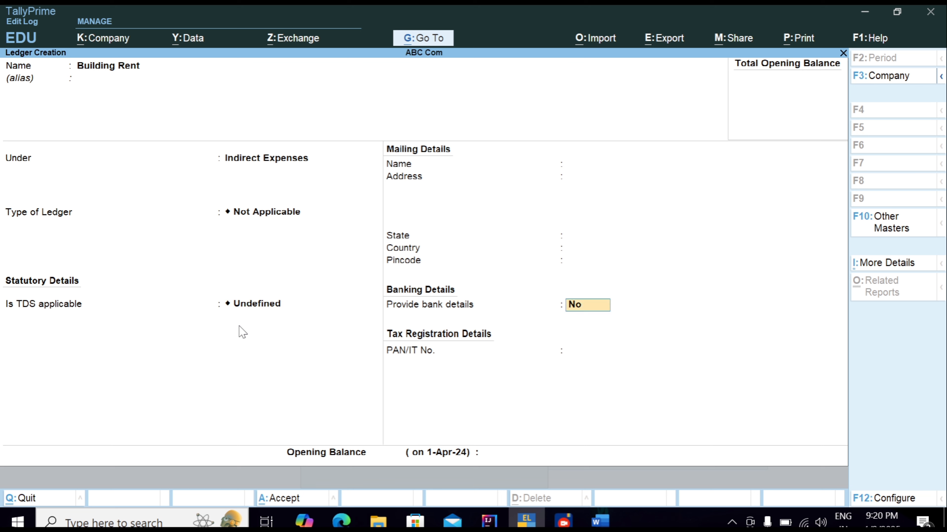
{"action": "key", "text": "BackSpace"}
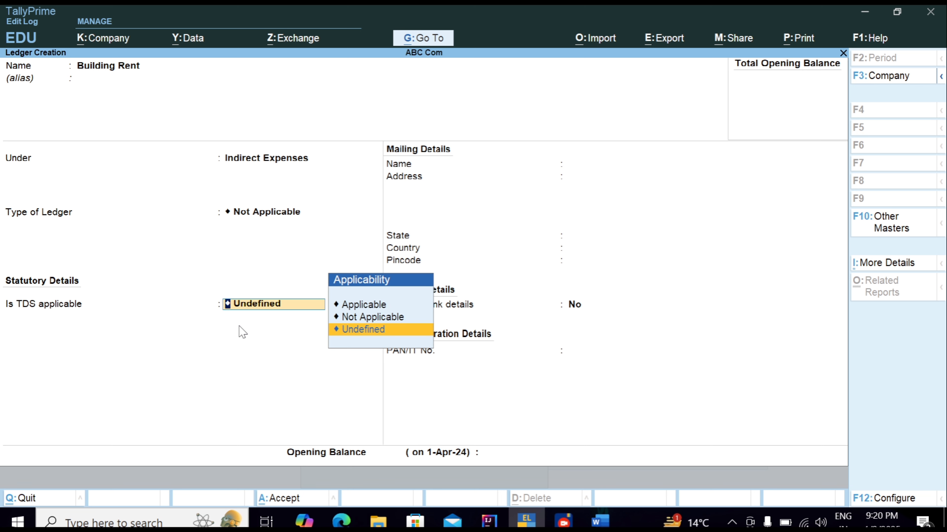
{"action": "key", "text": "Up"}
{"action": "key", "text": "Up"}
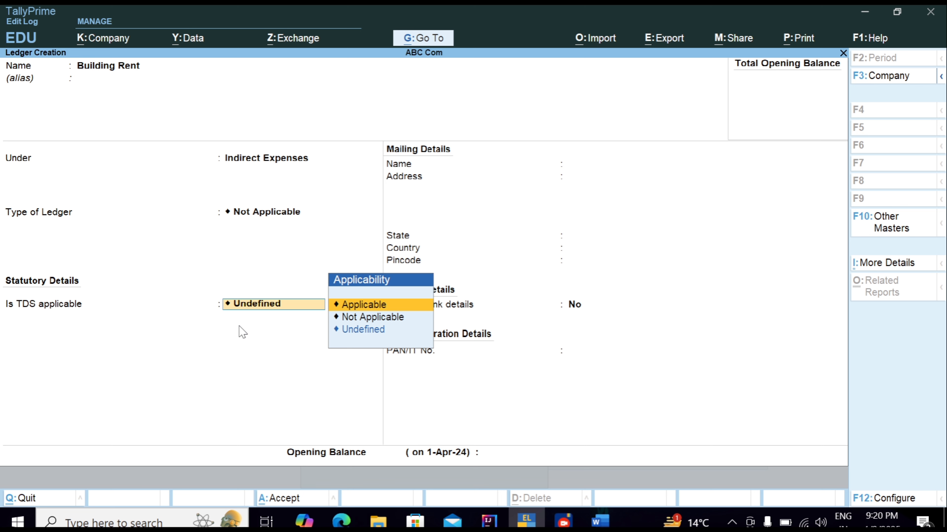
{"action": "key", "text": "Return"}
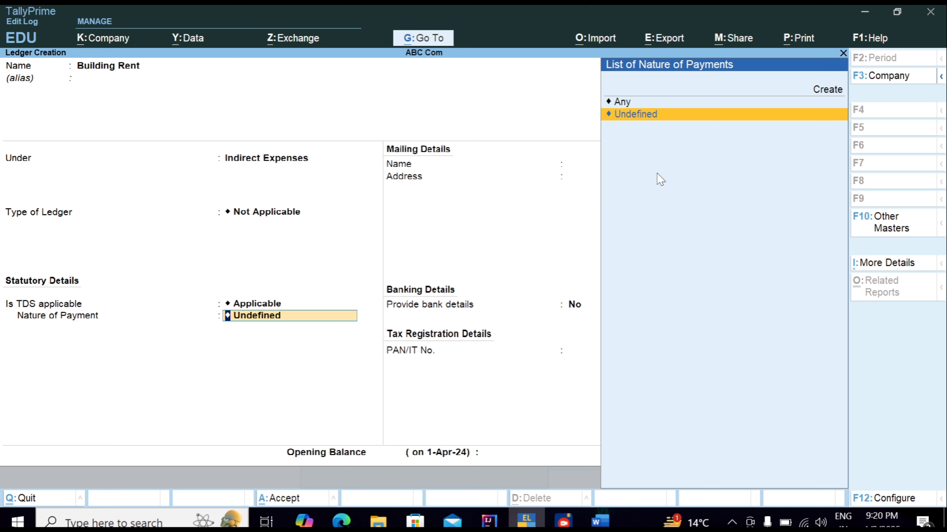
Step: Create a TDS nature of payment named Land and Building with section 194I for the Building Rent ledger
{"action": "key", "text": "Up"}
{"action": "key", "text": "Up"}
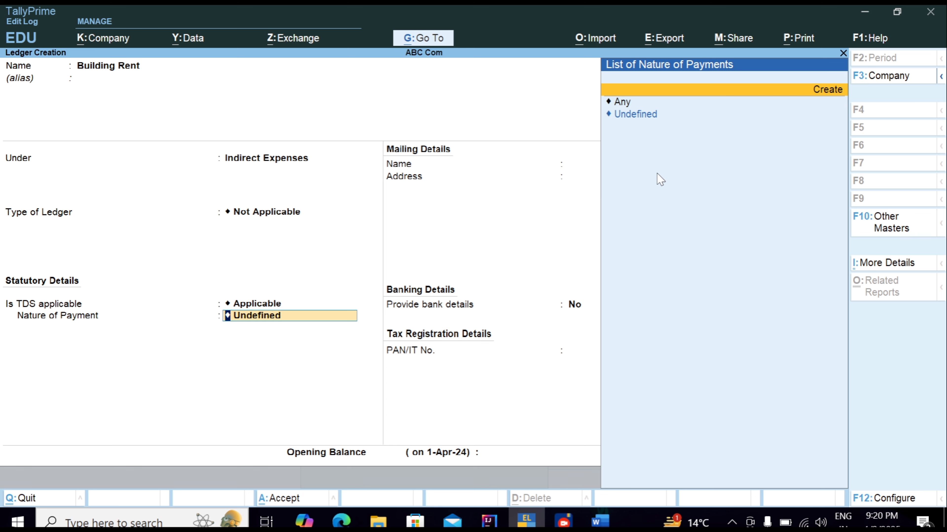
{"action": "key", "text": "Return"}
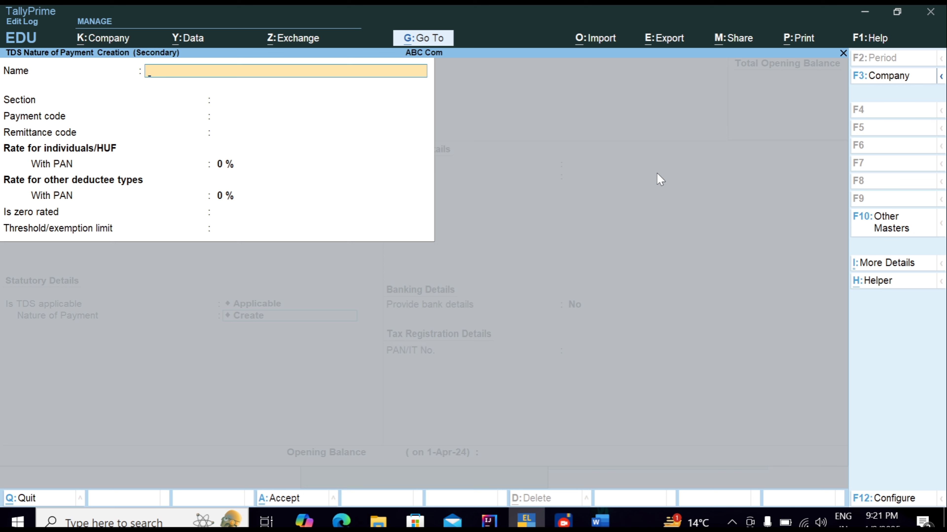
{"action": "type", "text": "Land and Building"}
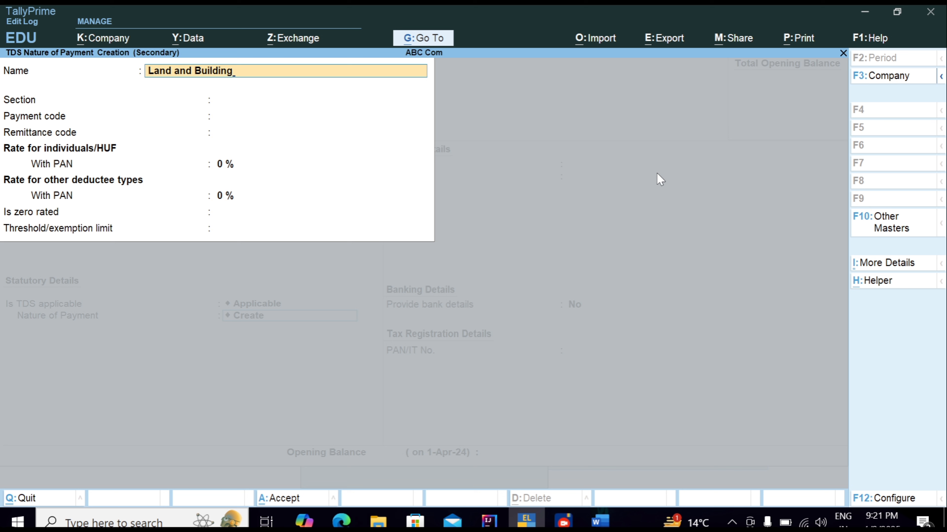
{"action": "key", "text": "Return"}
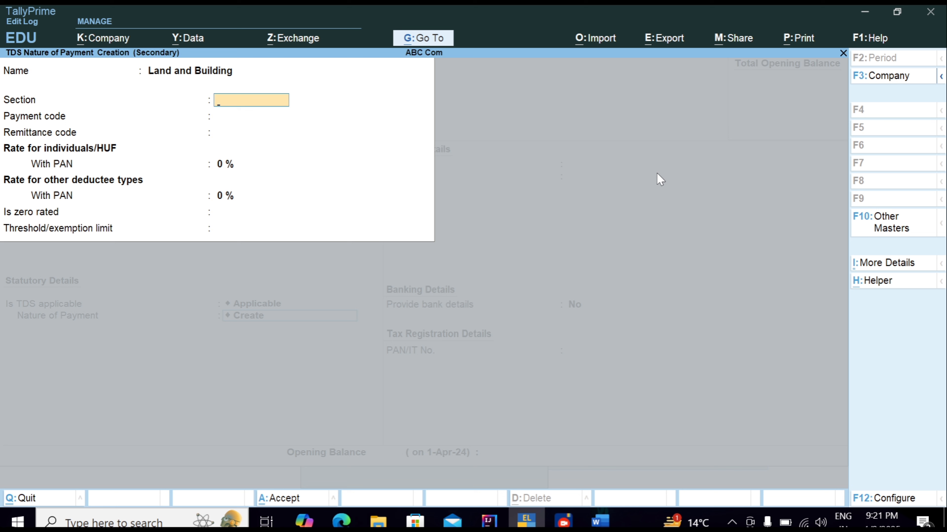
{"action": "type", "text": "194I"}
{"action": "key", "text": "Return"}
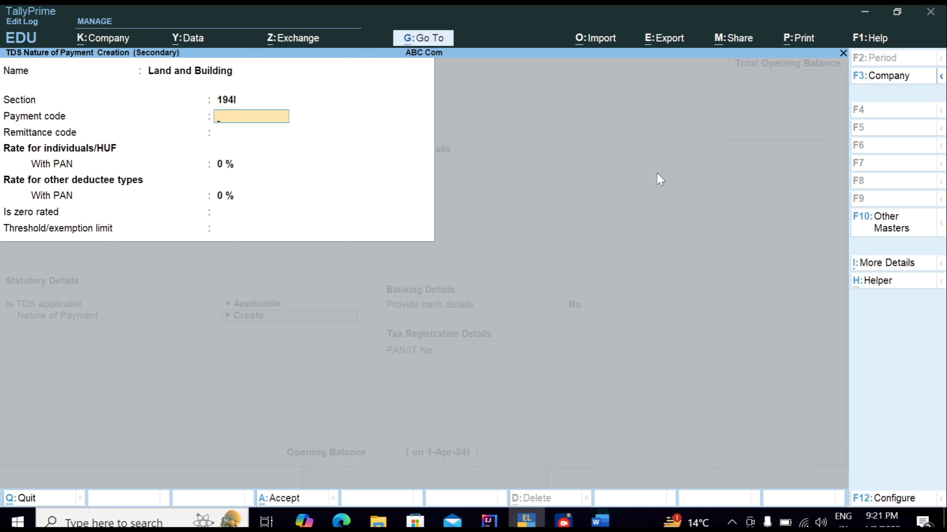
Step: Leave the payment and remittance codes blank, set both with-PAN rates to 10%, and save the nature of payment without a threshold limit
{"action": "key", "text": "Return"}
{"action": "key", "text": "Return"}
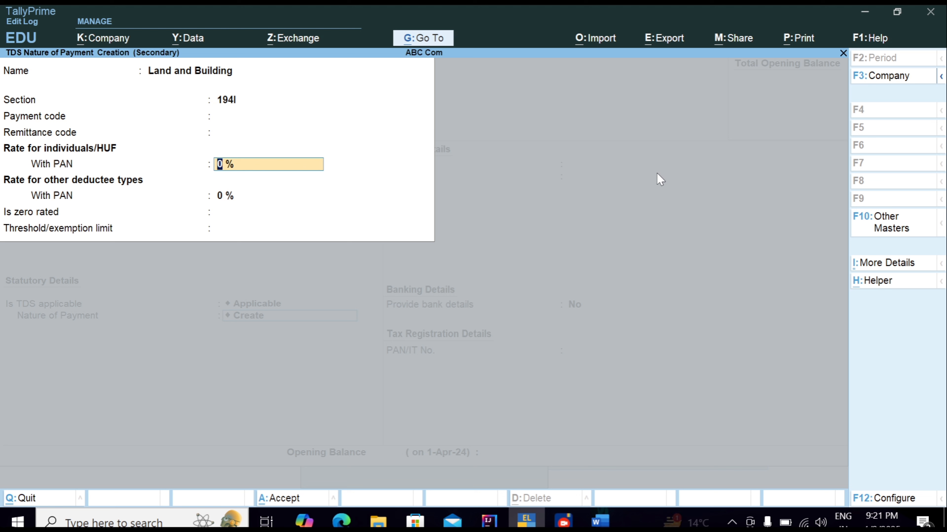
{"action": "type", "text": "10"}
{"action": "key", "text": "Return"}
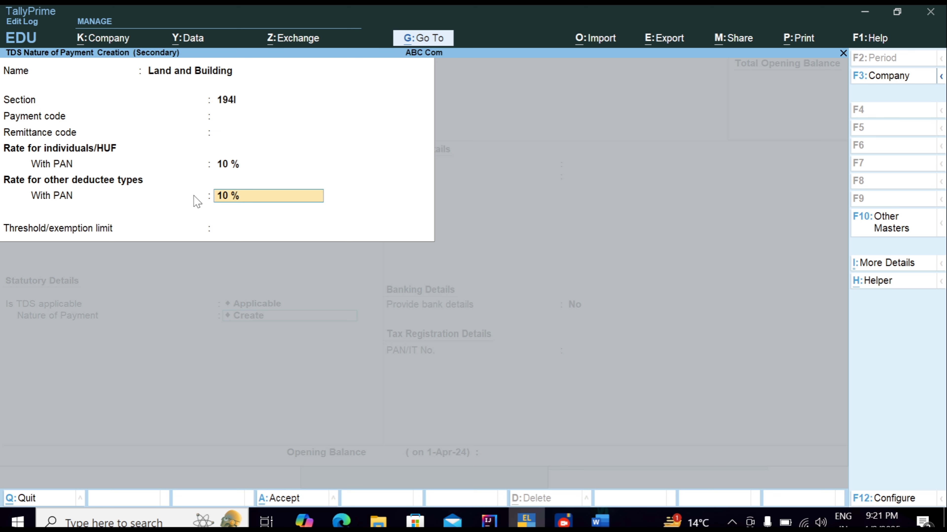
{"action": "key", "text": "Return"}
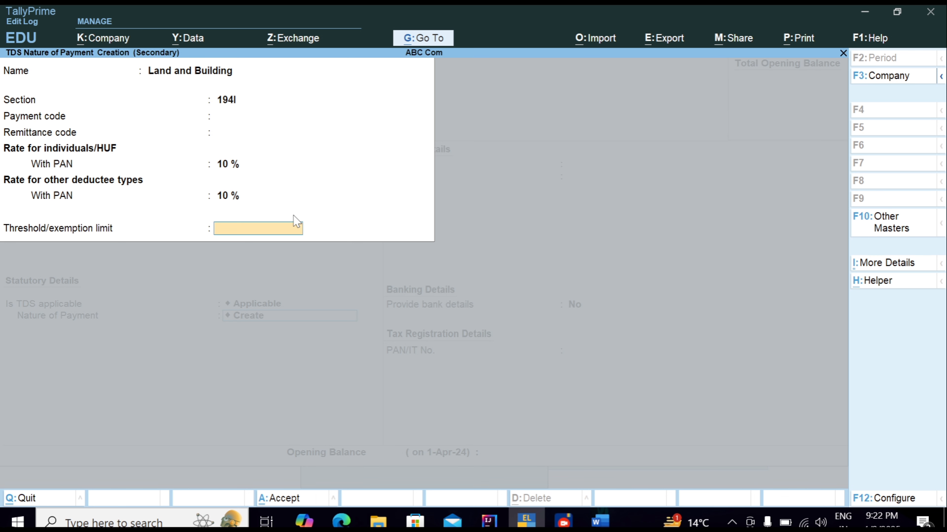
{"action": "key", "text": "Return"}
{"action": "key", "text": "Return"}
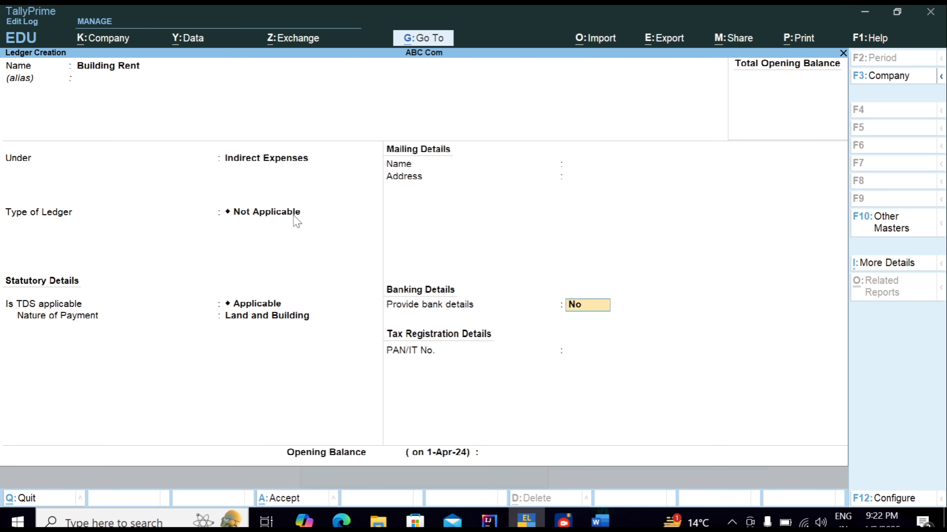
Step: Keep bank details at No, leave the opening balance blank, and save the Building Rent ledger
{"action": "key", "text": "Return"}
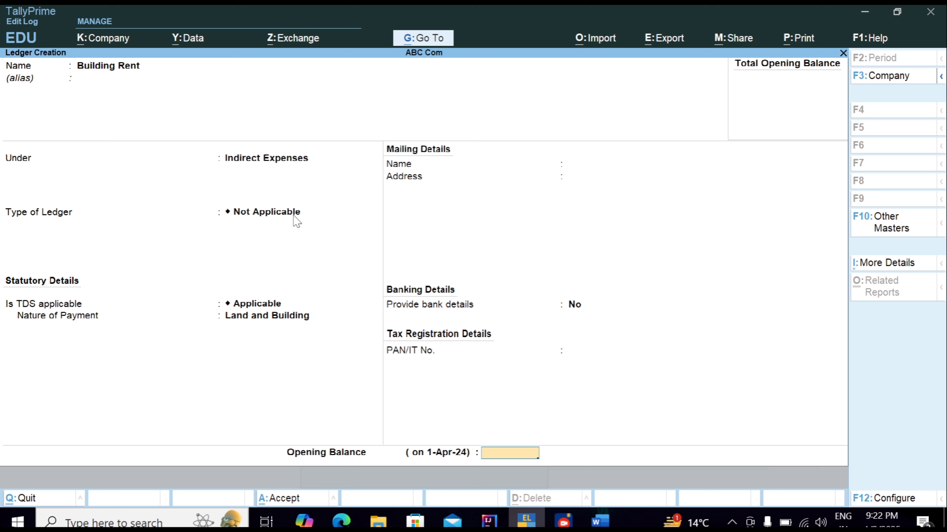
{"action": "key", "text": "Return"}
{"action": "key", "text": "Return"}
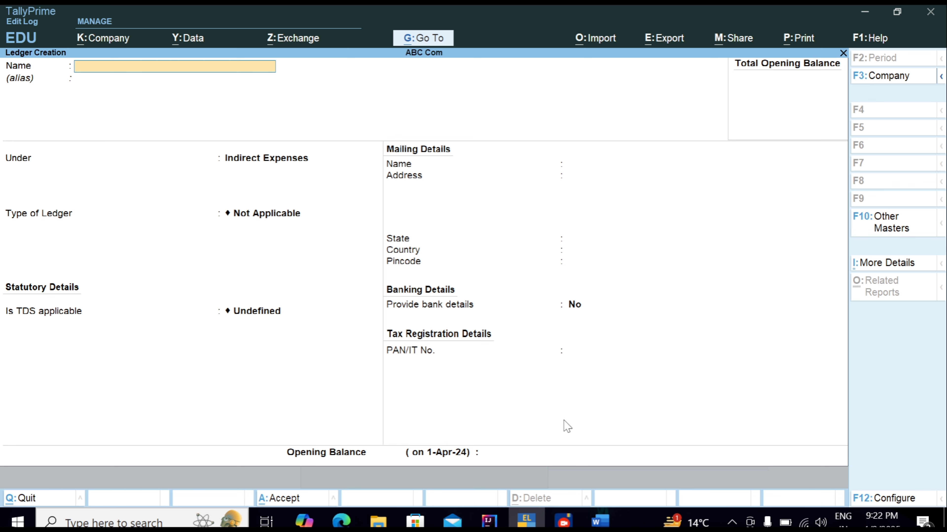
Step: Check the deductee in the Word document, then name the new ledger Rahul Enterprises and place it under Sundry Creditors
{"action": "left_click", "coordinate": [600, 521]}
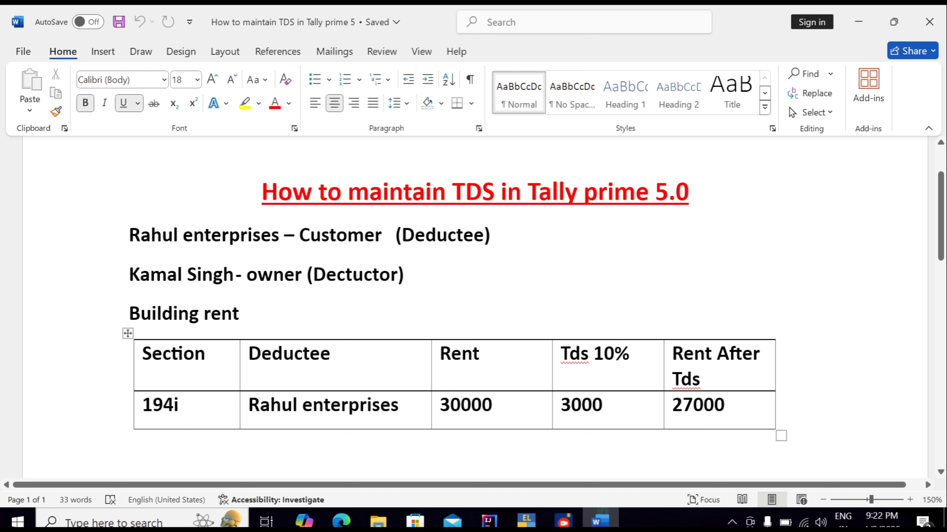
{"action": "left_click", "coordinate": [530, 521]}
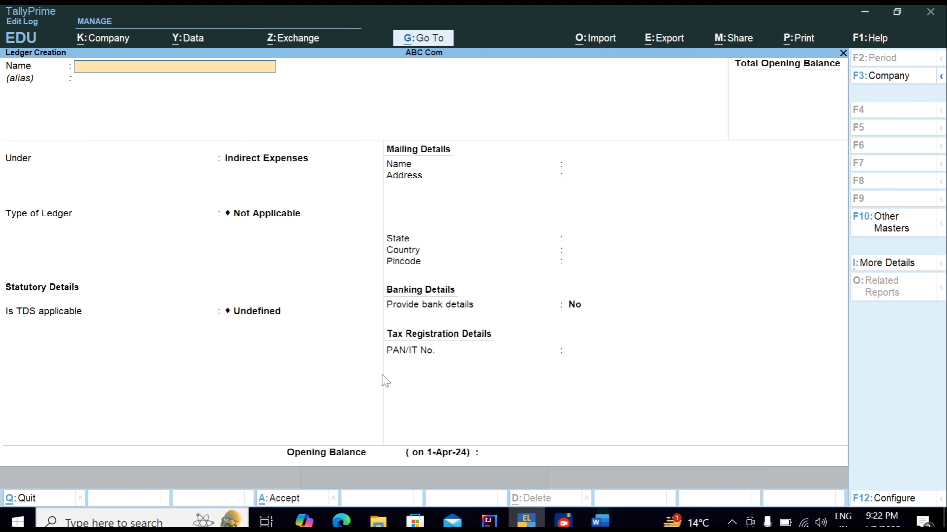
{"action": "type", "text": "Rahul Enterprises"}
{"action": "key", "text": "Return"}
{"action": "key", "text": "Return"}
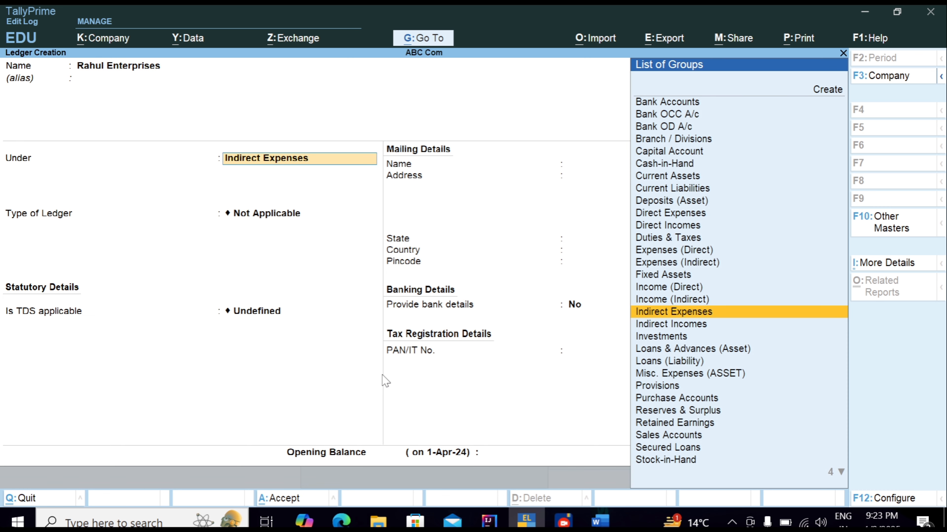
{"action": "type", "text": "Sun"}
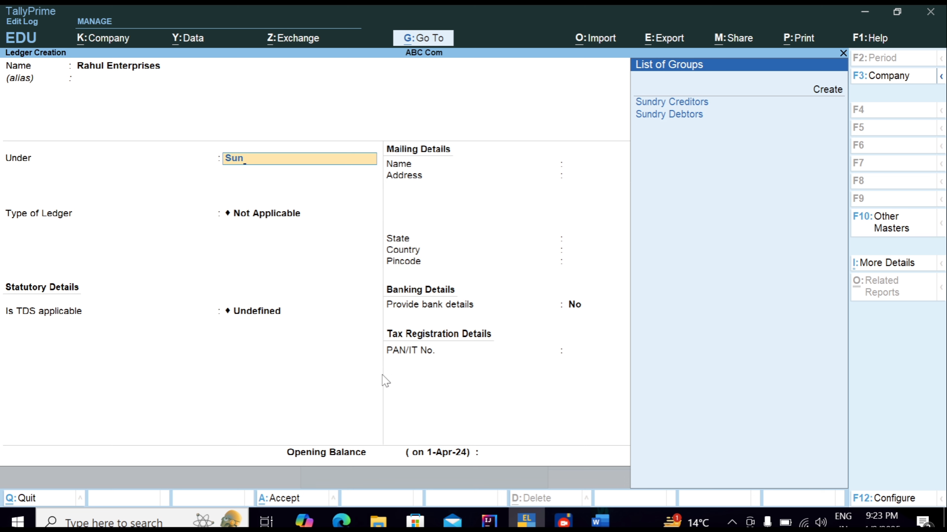
{"action": "key", "text": "Return"}
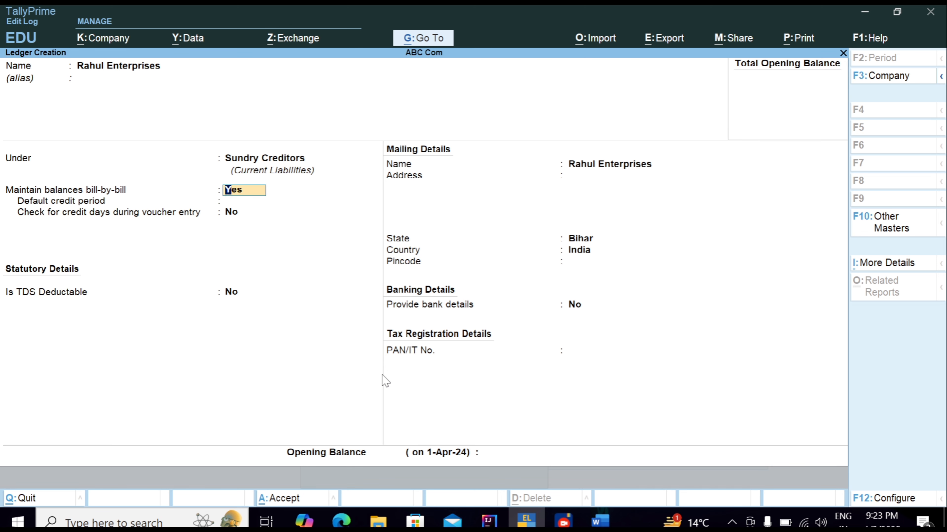
Step: Keep bill-by-bill balances at Yes with no default credit period, and set Is TDS Deductable to Yes
{"action": "key", "text": "Return"}
{"action": "key", "text": "Return"}
{"action": "key", "text": "Return"}
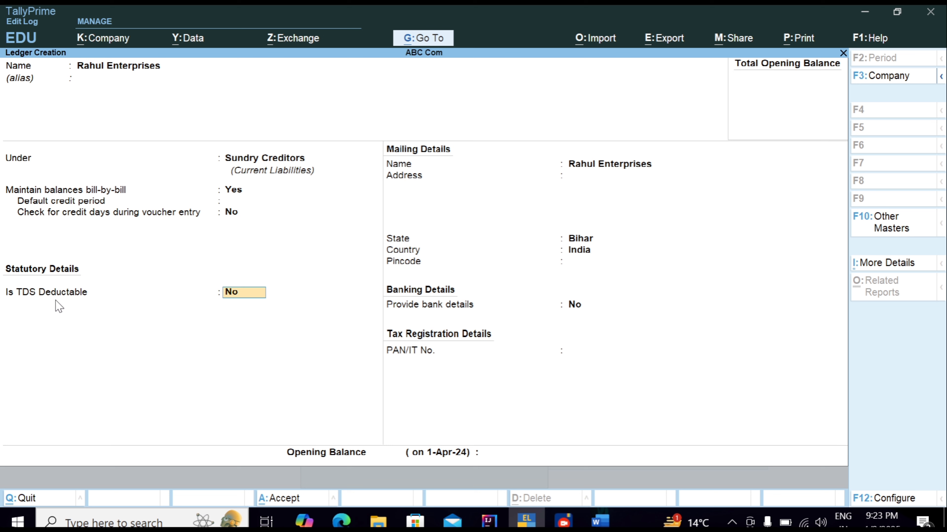
{"action": "type", "text": "y"}
{"action": "key", "text": "Return"}
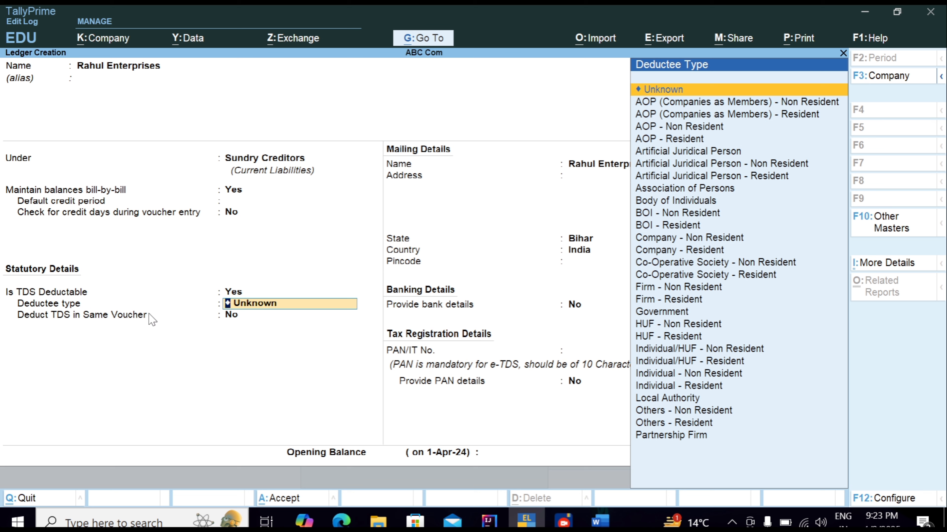
Step: Choose Individual/HUF - Non Resident as the deductee type and set Deduct TDS in Same Voucher to Yes
{"action": "key", "text": "Down"}
{"action": "key", "text": "Down"}
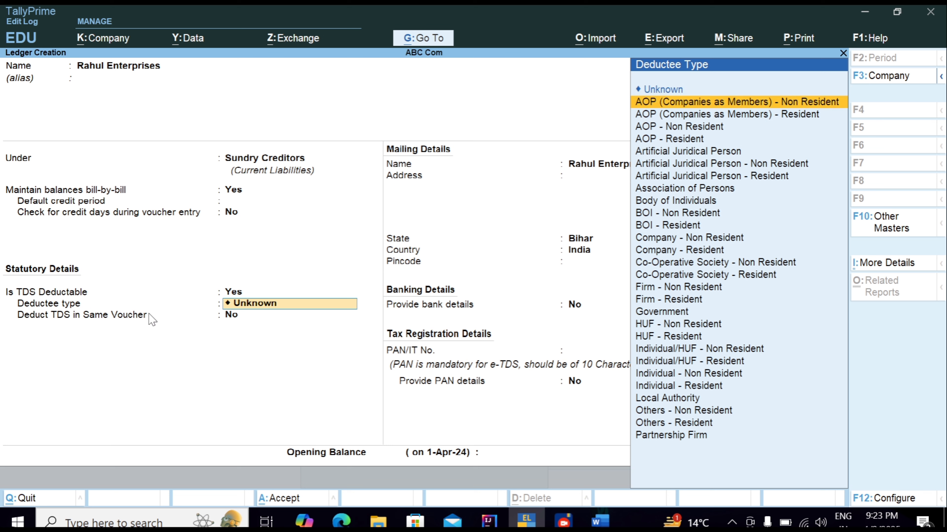
{"action": "key", "text": "Down"}
{"action": "key", "text": "Down"}
{"action": "key", "text": "Down"}
{"action": "key", "text": "Down"}
{"action": "key", "text": "Down"}
{"action": "key", "text": "Down"}
{"action": "key", "text": "Down"}
{"action": "key", "text": "Down"}
{"action": "key", "text": "Down"}
{"action": "key", "text": "Down"}
{"action": "key", "text": "Down"}
{"action": "key", "text": "Down"}
{"action": "key", "text": "Down"}
{"action": "key", "text": "Down"}
{"action": "key", "text": "Down"}
{"action": "key", "text": "Down"}
{"action": "key", "text": "Down"}
{"action": "key", "text": "Down"}
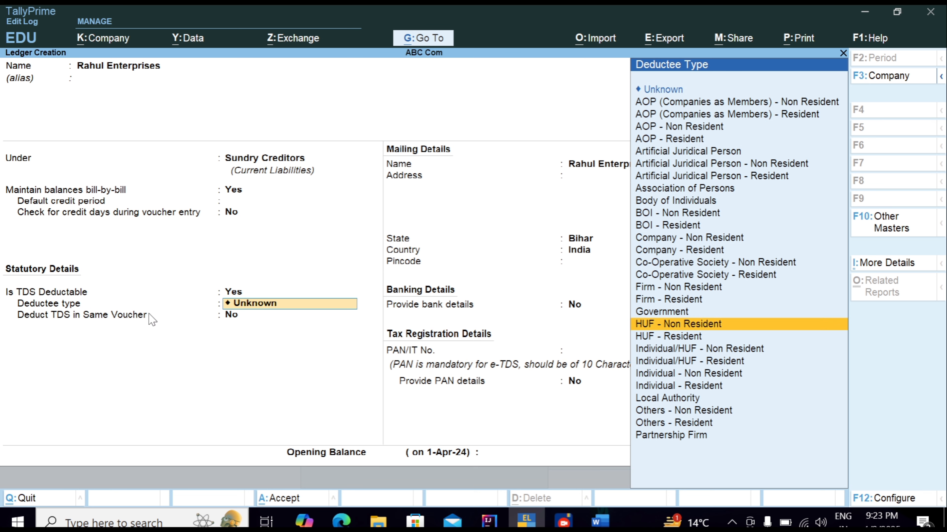
{"action": "key", "text": "Down"}
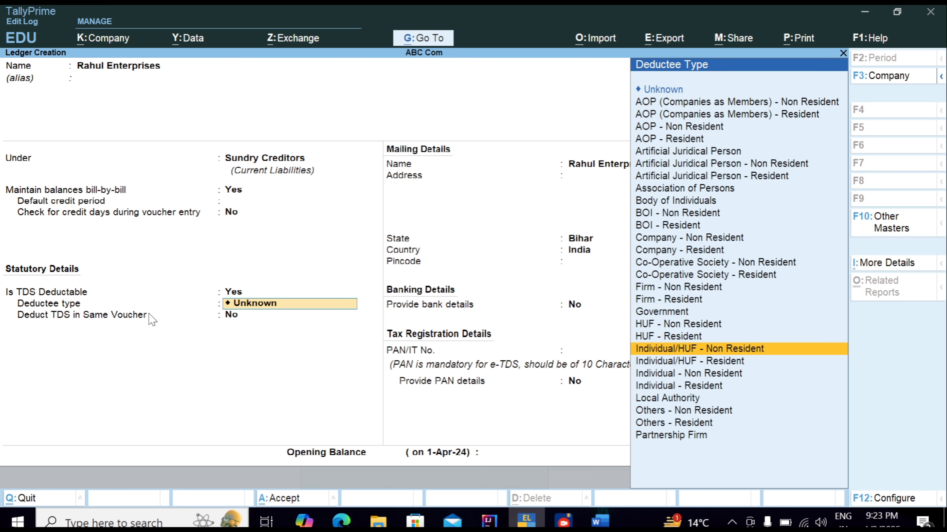
{"action": "key", "text": "Return"}
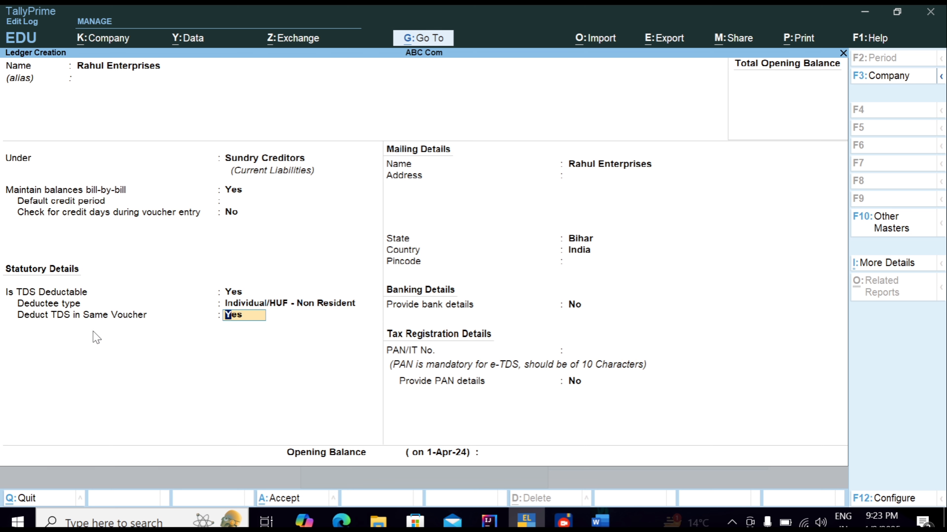
{"action": "key", "text": "Return"}
{"action": "key", "text": "Return"}
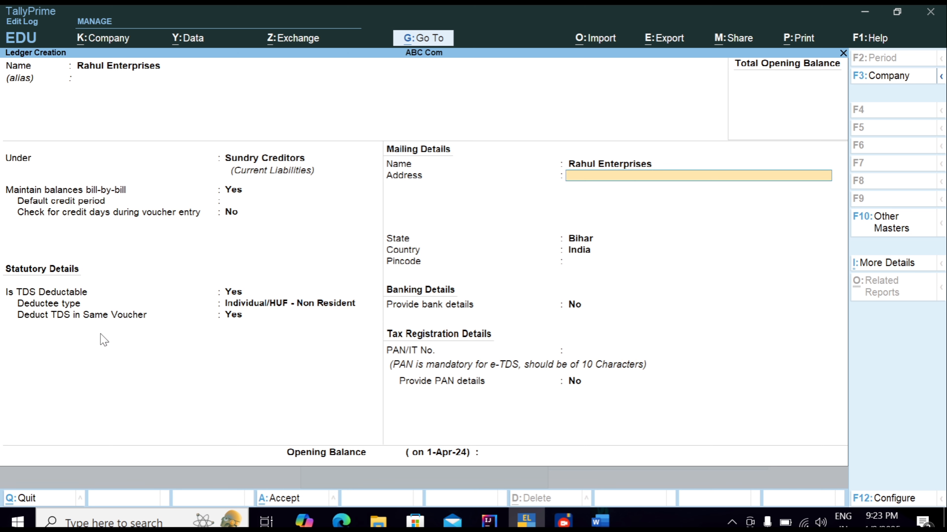
Step: Keep the Rahul Enterprises ledger's mailing and banking details at their defaults and enter the PAN/IT number
{"action": "key", "text": "Return"}
{"action": "key", "text": "Return"}
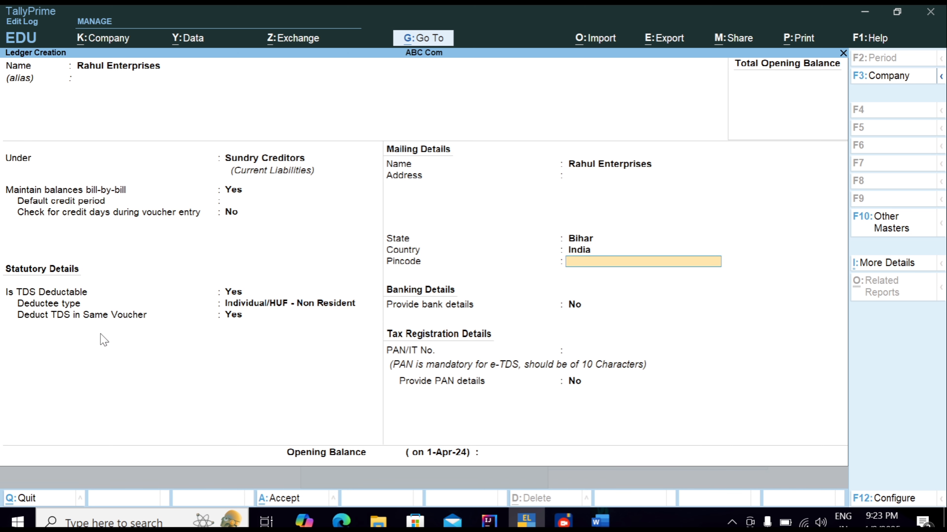
{"action": "key", "text": "Return"}
{"action": "key", "text": "Return"}
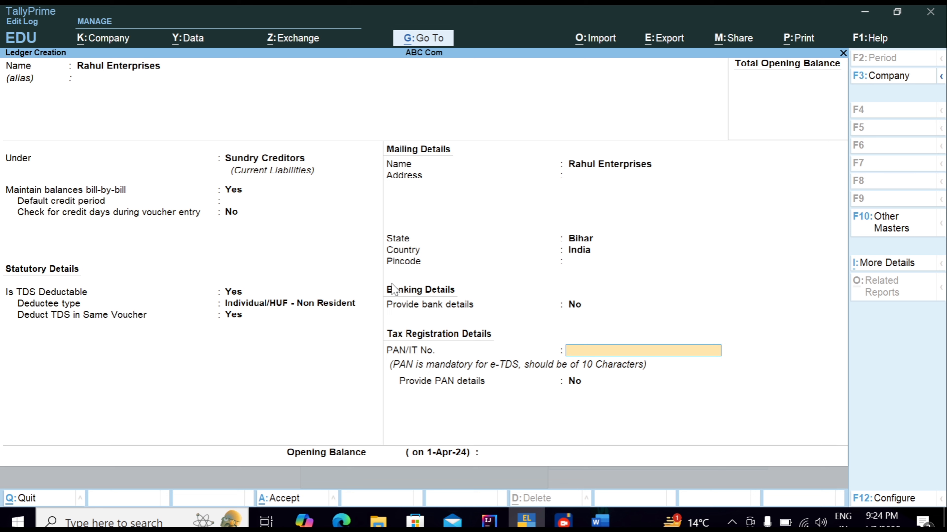
{"action": "type", "text": "AAAA12345A"}
{"action": "key", "text": "Return"}
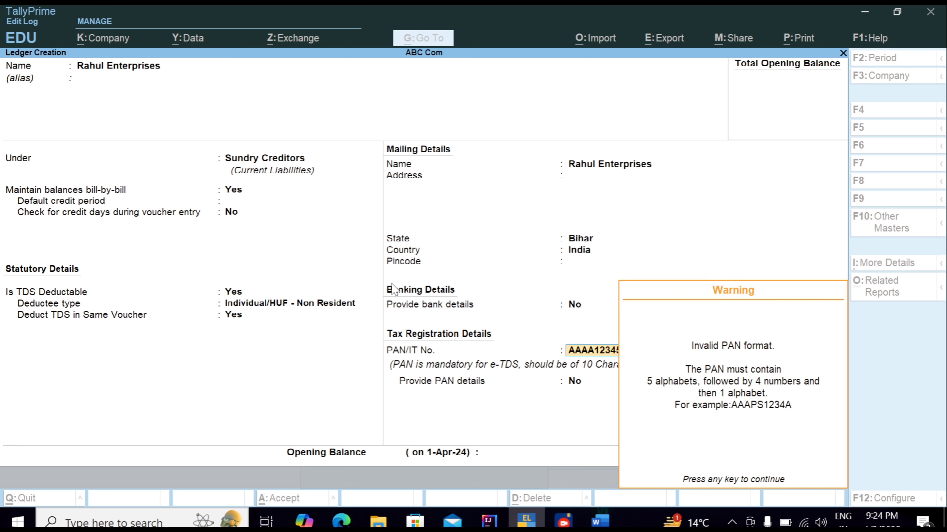
{"action": "key", "text": "Return"}
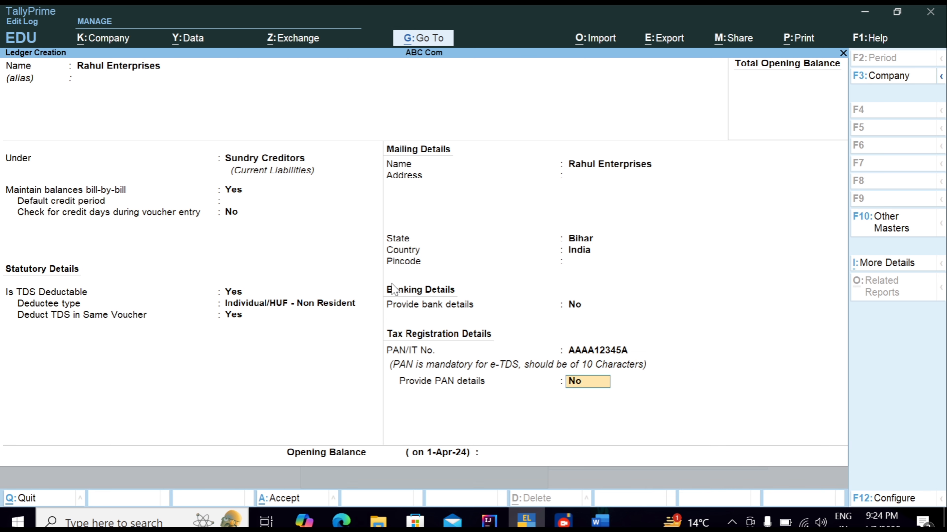
Step: Keep Provide PAN details at No, leave the opening balance blank, and save the Rahul Enterprises ledger
{"action": "key", "text": "Return"}
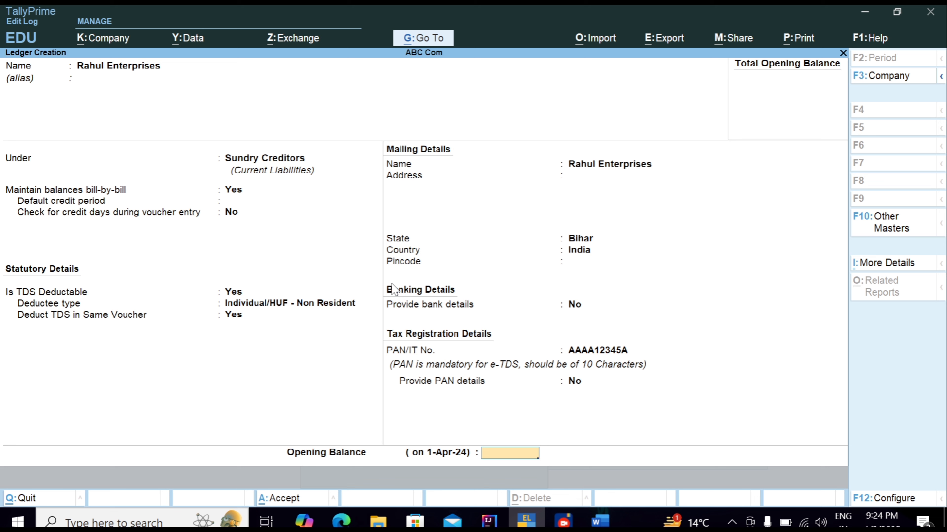
{"action": "key", "text": "Return"}
{"action": "key", "text": "Return"}
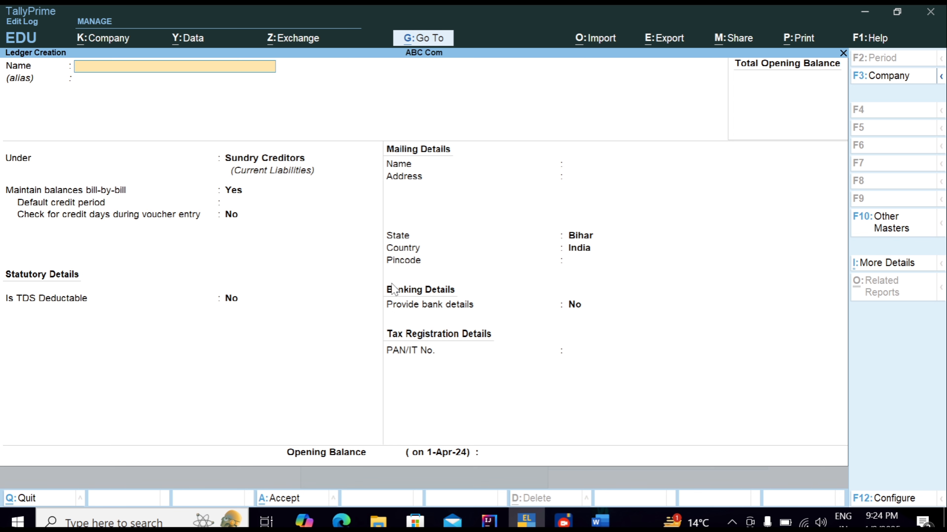
Step: Check the TDS notes in Word, return to TallyPrime, and name the new ledger TDS under the Duties & Taxes group
{"action": "left_click", "coordinate": [600, 521]}
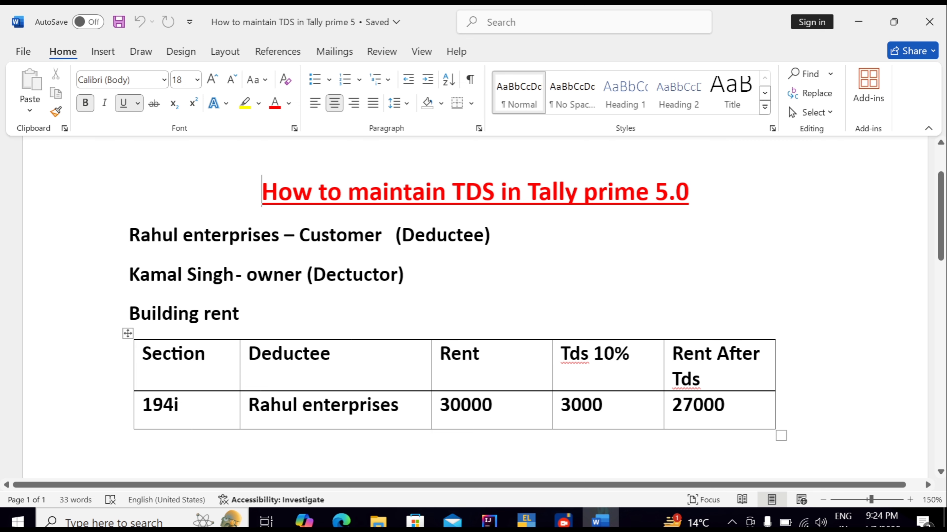
{"action": "left_click", "coordinate": [524, 521]}
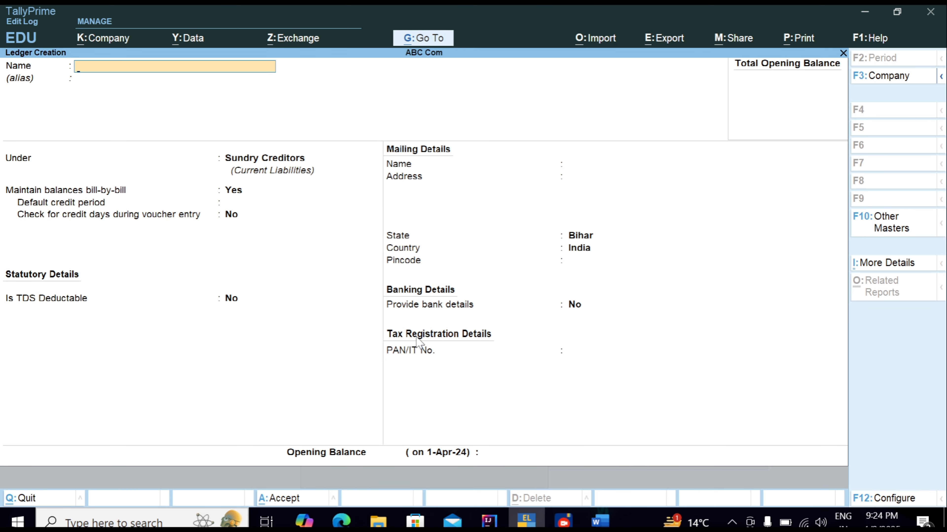
{"action": "type", "text": "TDS"}
{"action": "key", "text": "Return"}
{"action": "key", "text": "Return"}
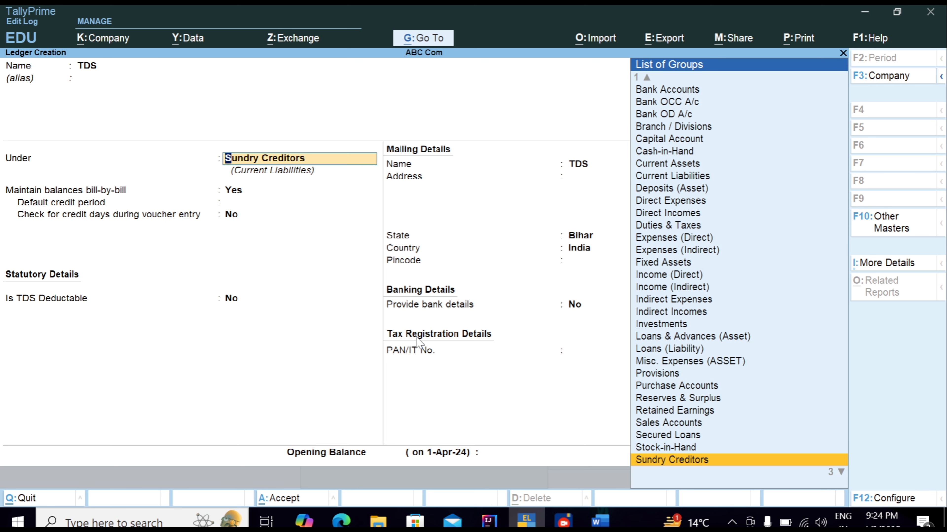
{"action": "type", "text": "Dut"}
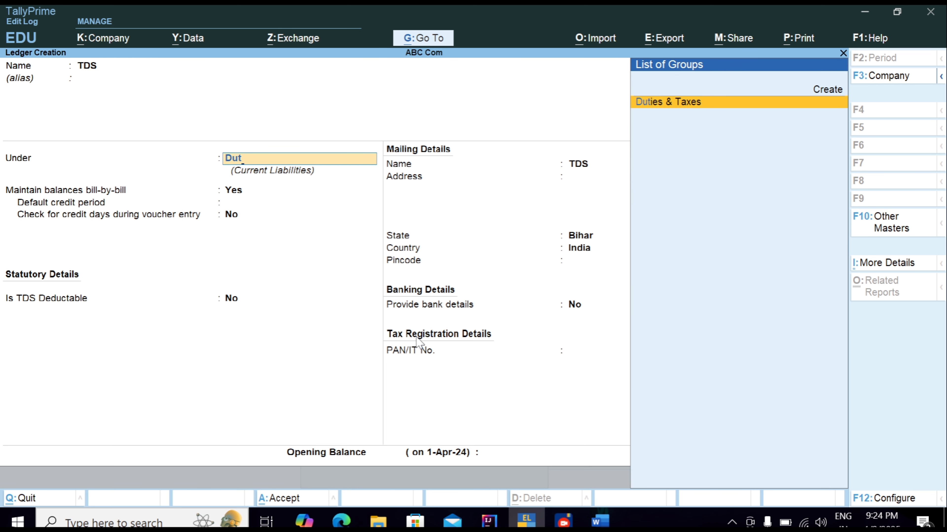
{"action": "key", "text": "Return"}
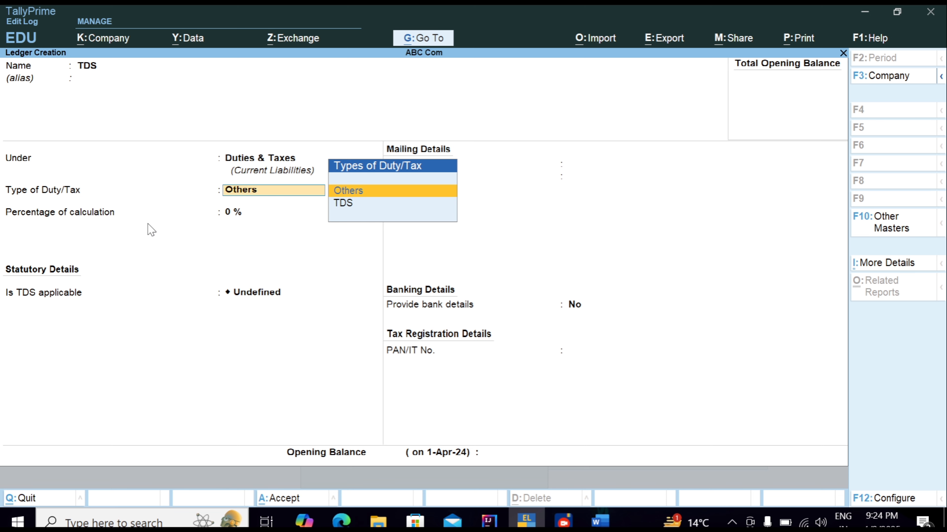
Step: Set the duty type to TDS with Land and Building as nature of payment, keep bank details at No, and save the ledger
{"action": "key", "text": "Down"}
{"action": "key", "text": "Return"}
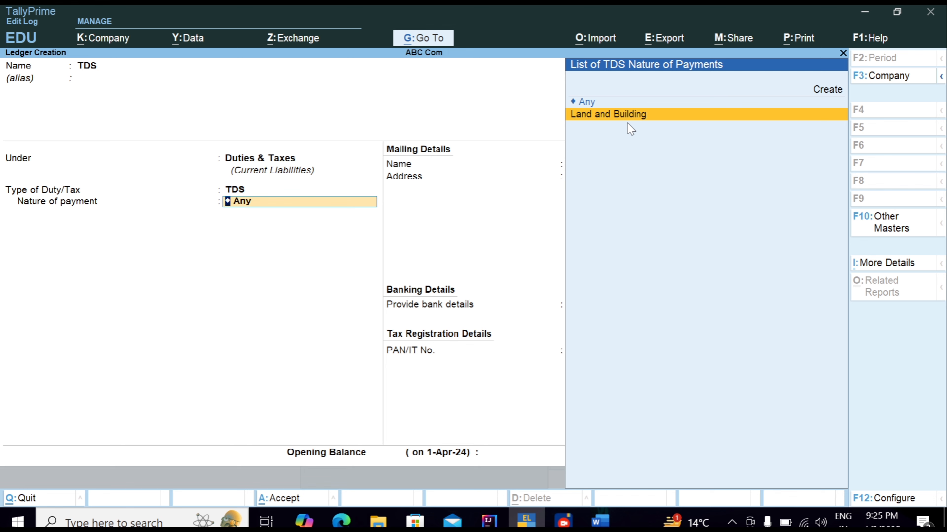
{"action": "key", "text": "Return"}
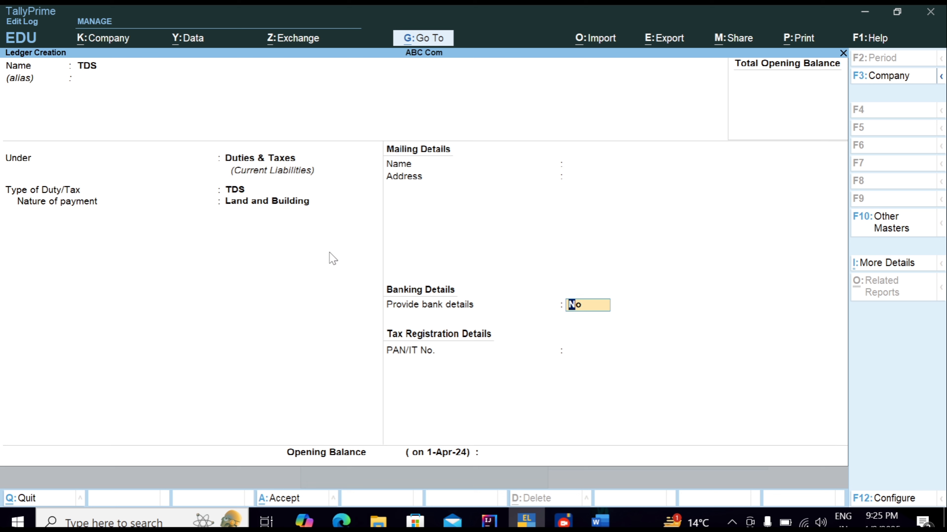
{"action": "key", "text": "Return"}
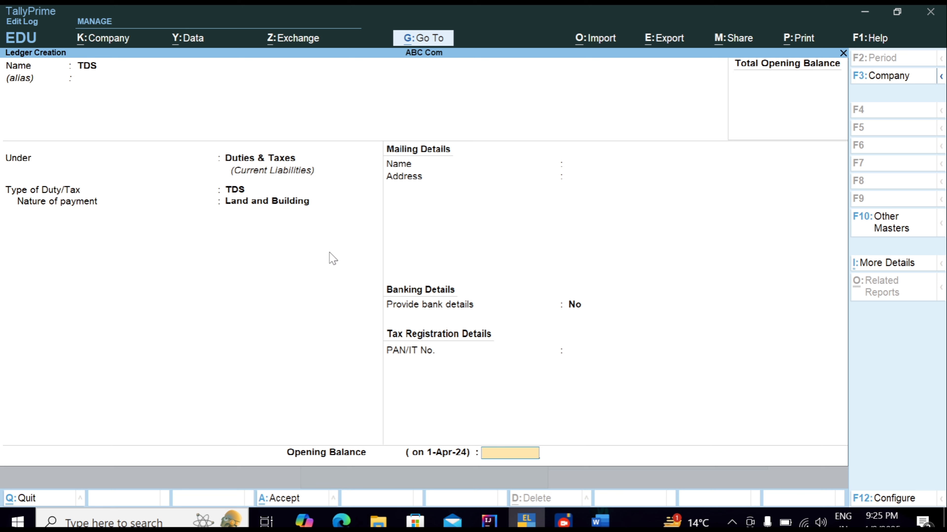
{"action": "key", "text": "Return"}
{"action": "key", "text": "Return"}
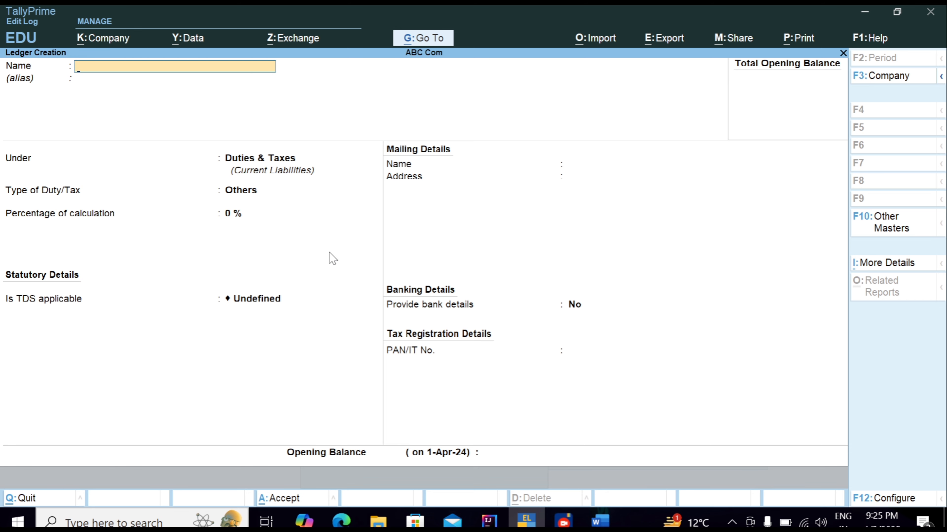
Step: Leave ledger and master creation and start a new journal voucher
{"action": "key", "text": "Escape"}
{"action": "key", "text": "y"}
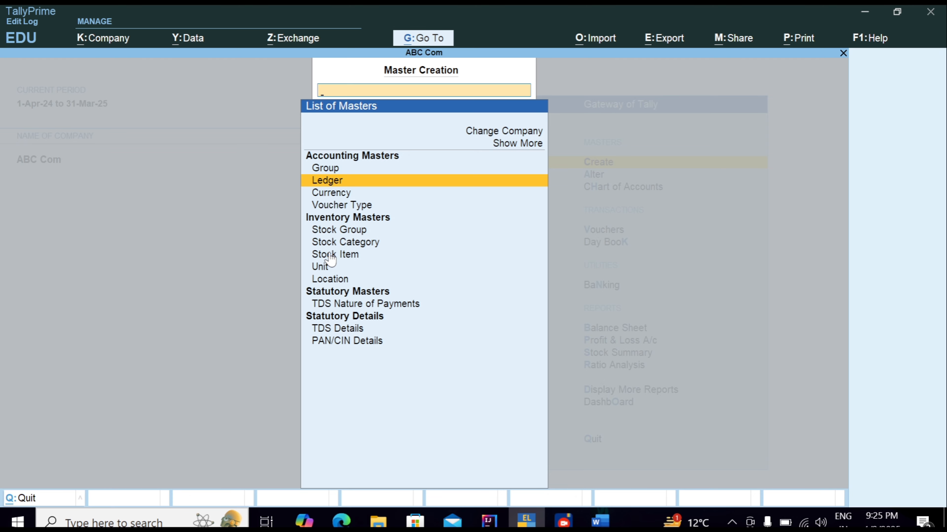
{"action": "key", "text": "Escape"}
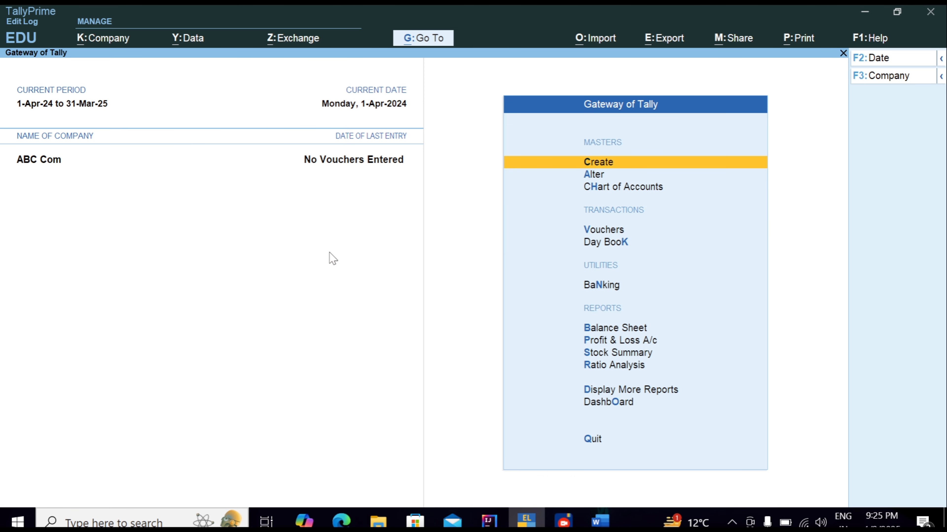
{"action": "key", "text": "Down"}
{"action": "key", "text": "Down"}
{"action": "key", "text": "Down"}
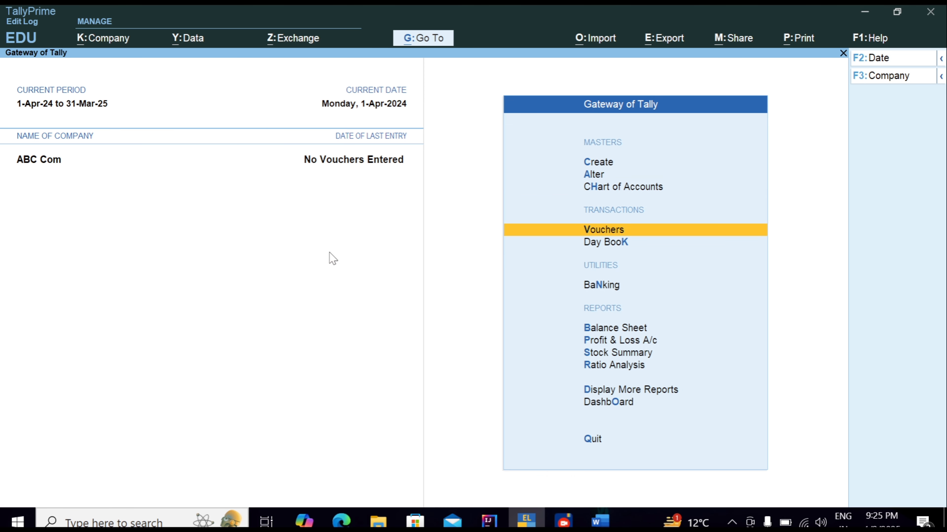
{"action": "key", "text": "Return"}
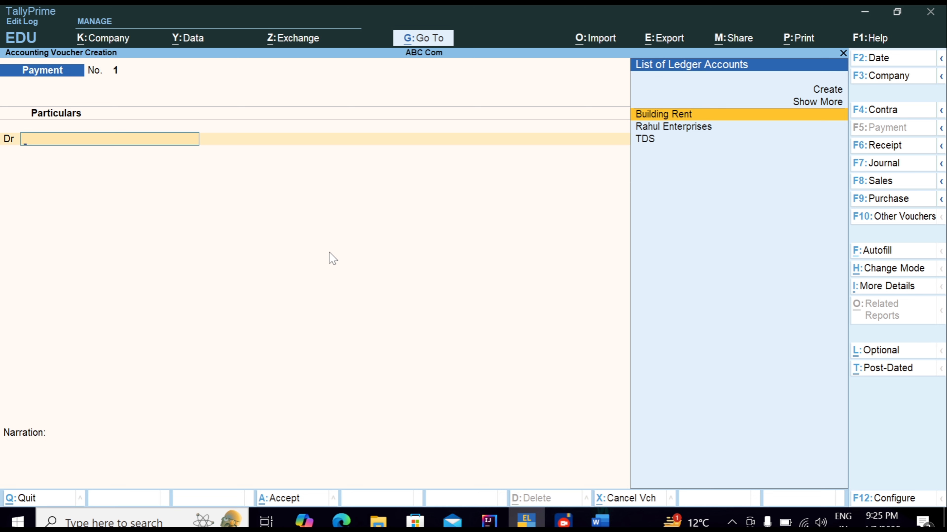
{"action": "left_click", "coordinate": [894, 165]}
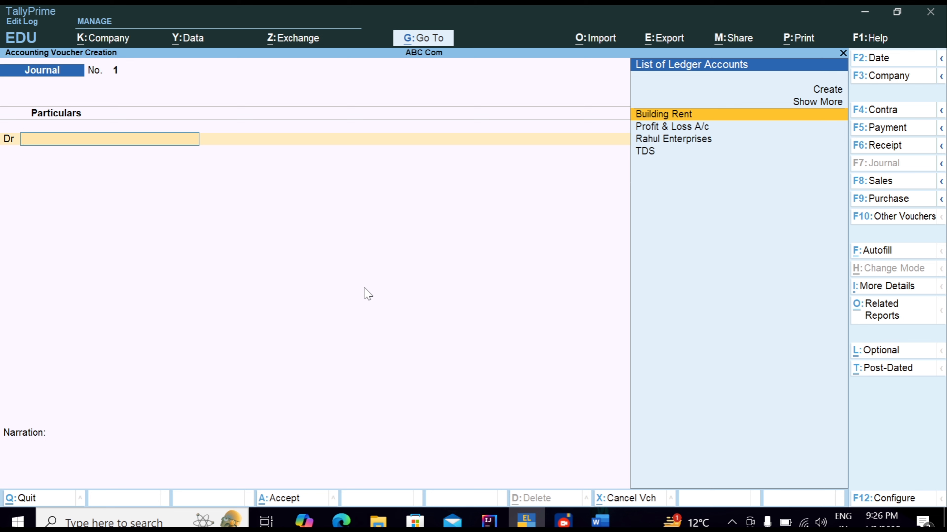
Step: Debit the Building Rent ledger with 40000 in the journal voucher
{"action": "key", "text": "Return"}
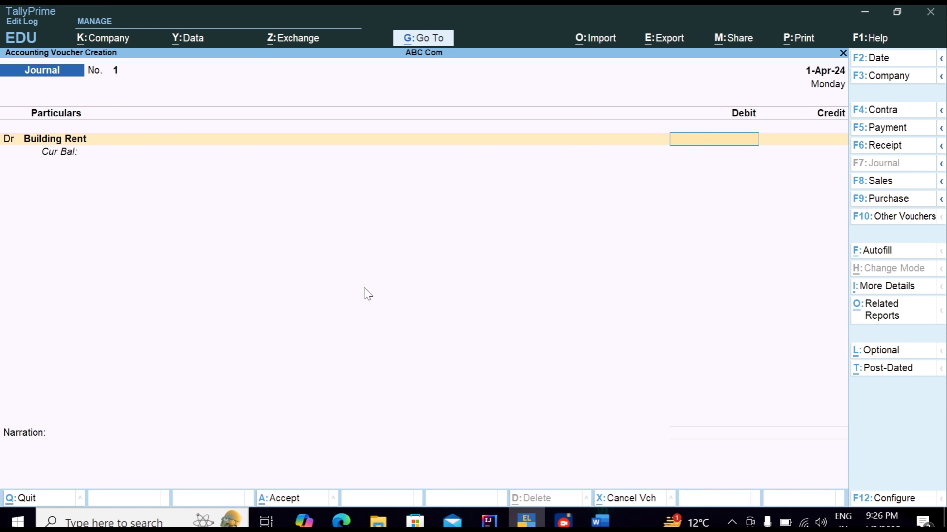
{"action": "type", "text": "3"}
{"action": "key", "text": "BackSpace"}
{"action": "type", "text": "40000"}
{"action": "key", "text": "Return"}
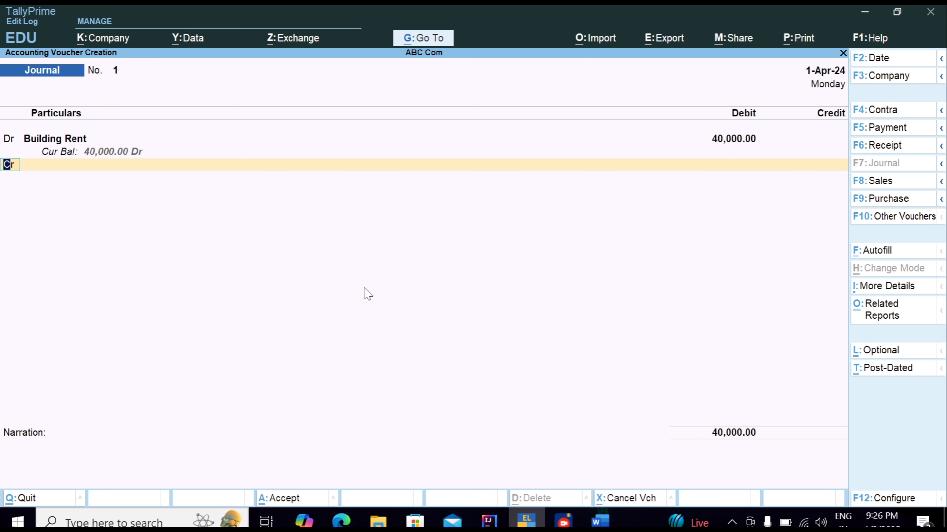
Step: Add Rahul Enterprises as the credit party in the journal voucher and accept 36,000 as the amount
{"action": "key", "text": "Return"}
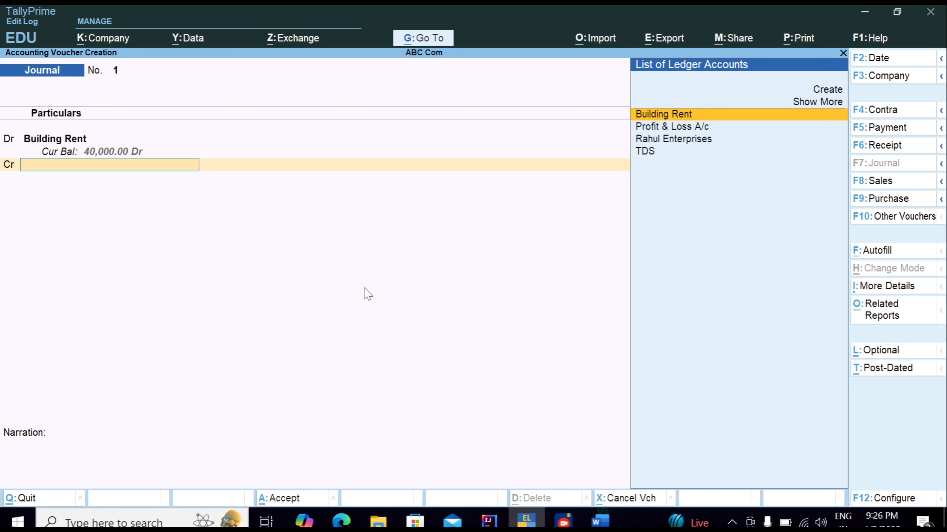
{"action": "key", "text": "Down"}
{"action": "key", "text": "Down"}
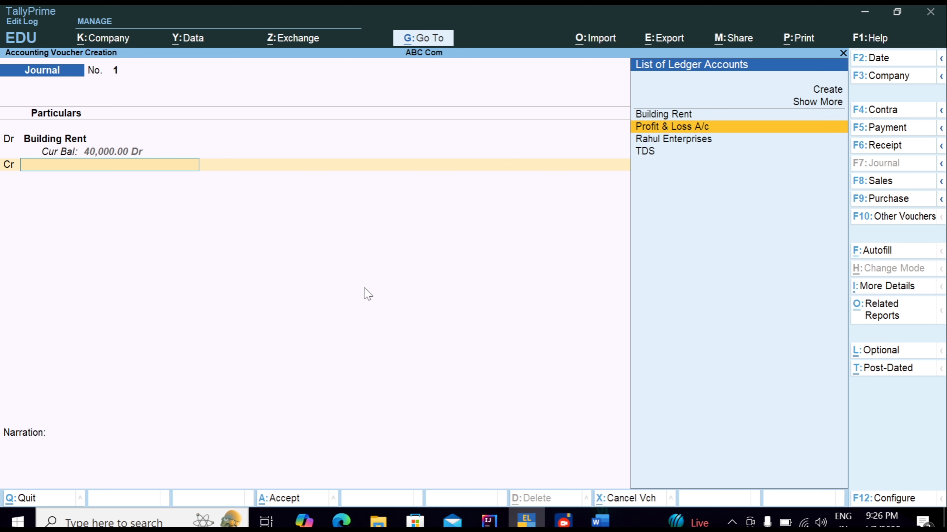
{"action": "key", "text": "Return"}
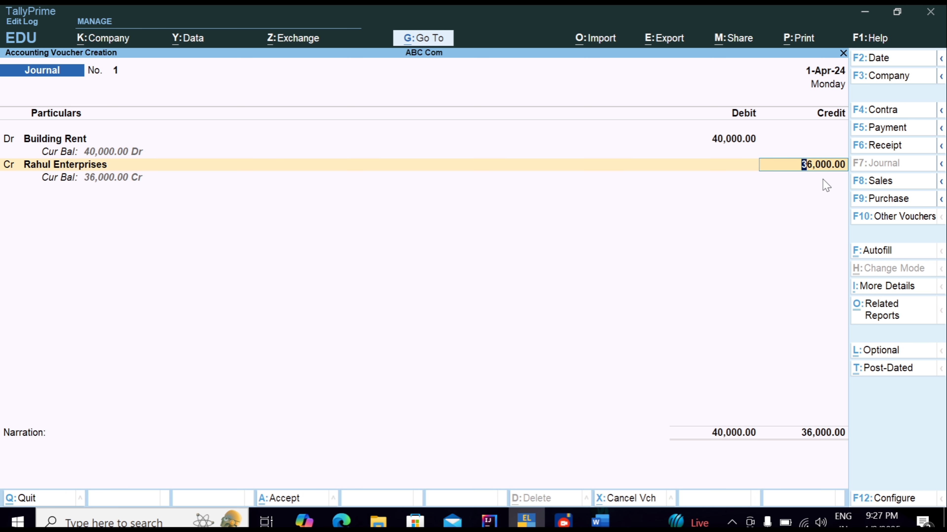
{"action": "key", "text": "Return"}
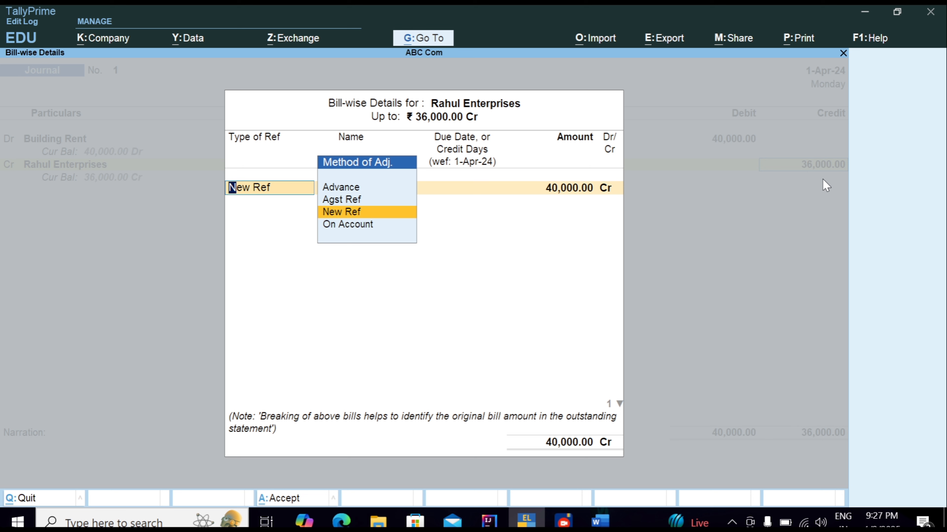
Step: Allocate the Rahul Enterprises credit to New Ref 1 with no due date and set the bill amount to 36000
{"action": "key", "text": "Return"}
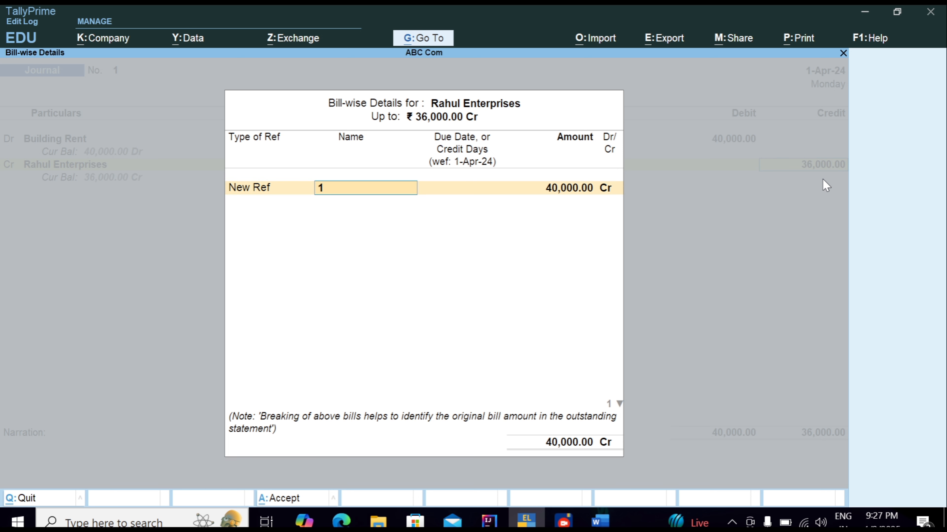
{"action": "key", "text": "Return"}
{"action": "key", "text": "Return"}
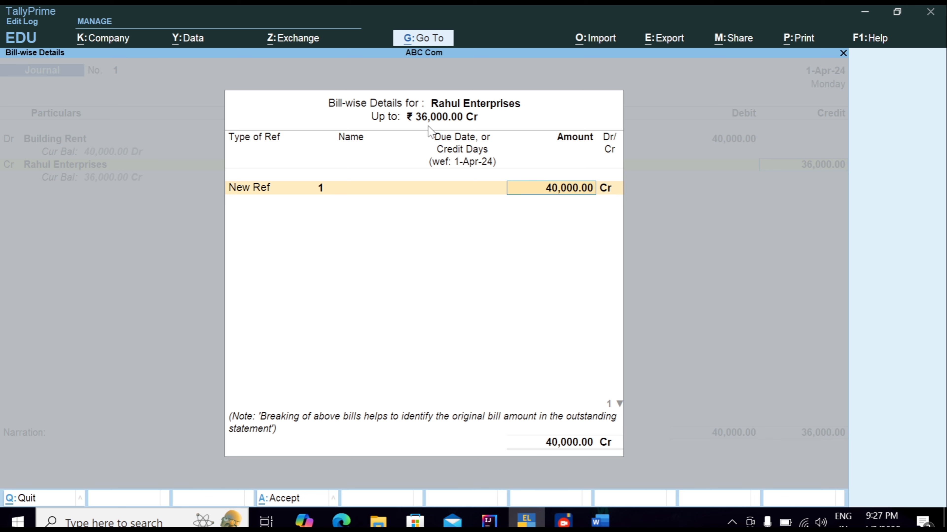
{"action": "type", "text": "36000"}
{"action": "key", "text": "Return"}
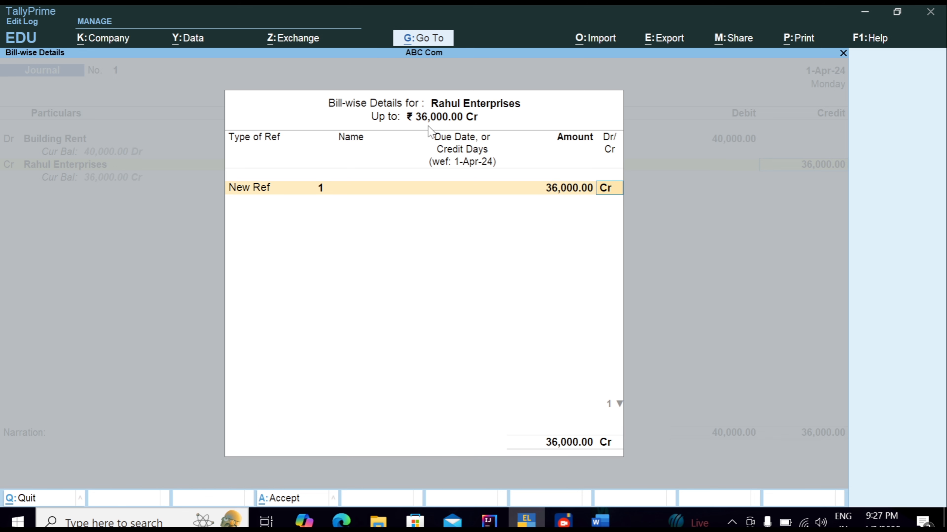
{"action": "key", "text": "Return"}
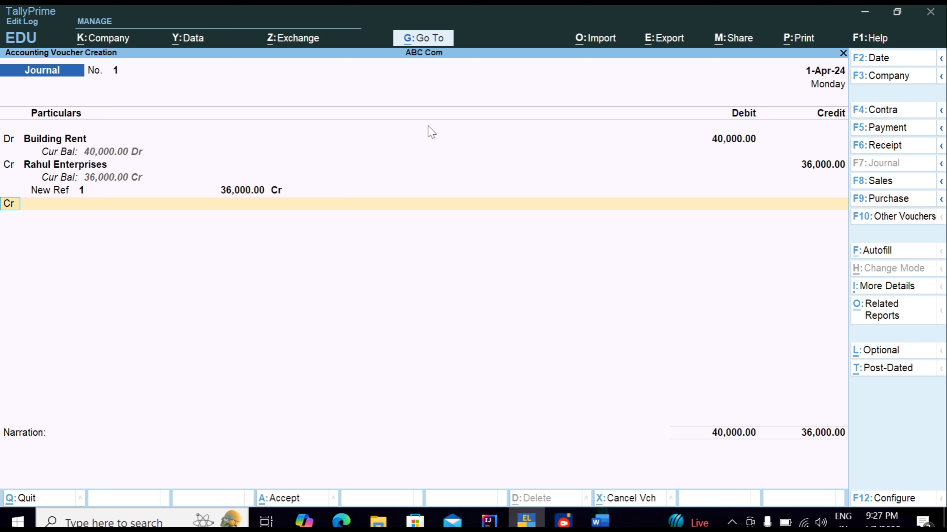
Step: Credit the TDS ledger with 4,000 and save the journal voucher without a narration
{"action": "key", "text": "Return"}
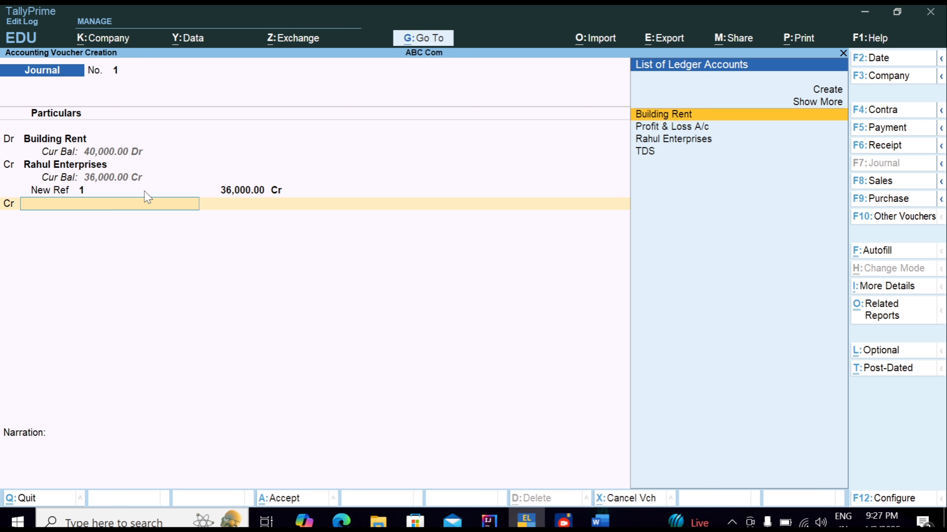
{"action": "key", "text": "Down"}
{"action": "key", "text": "Down"}
{"action": "key", "text": "Down"}
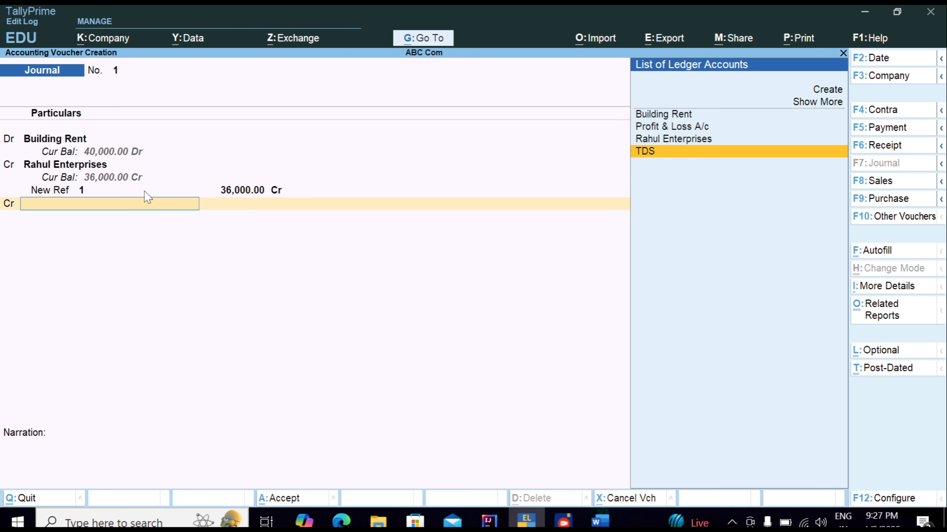
{"action": "key", "text": "Return"}
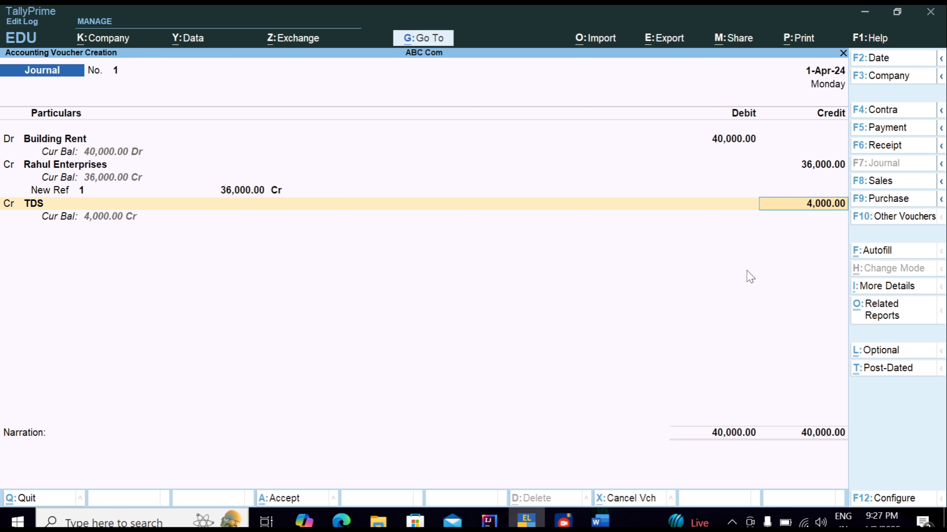
{"action": "key", "text": "Return"}
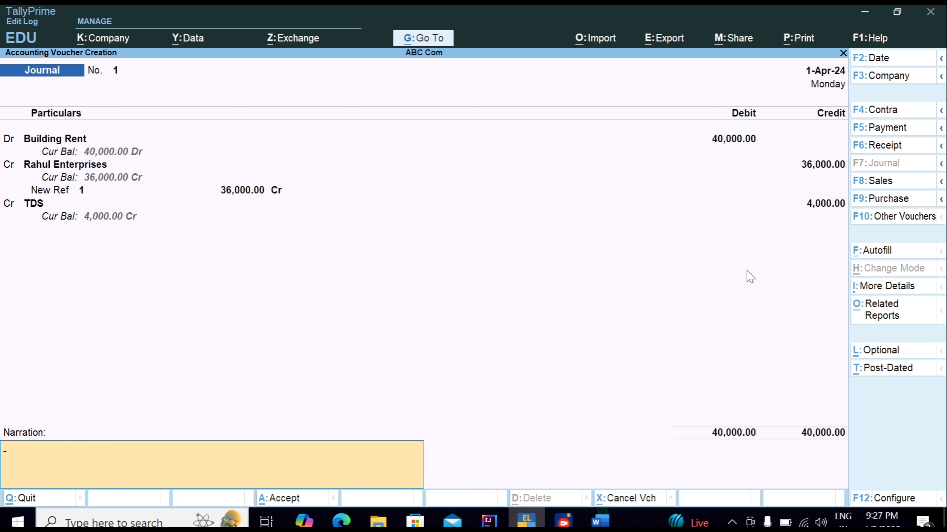
{"action": "key", "text": "Return"}
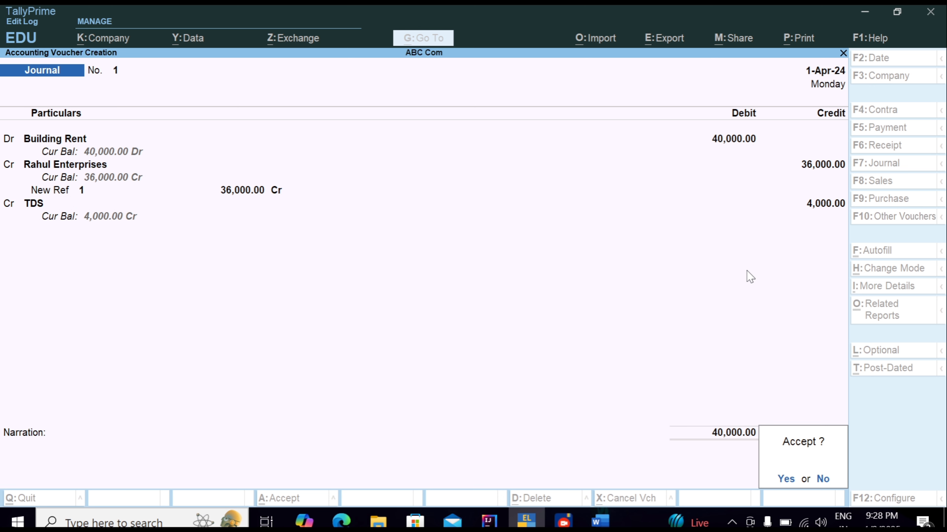
{"action": "key", "text": "Return"}
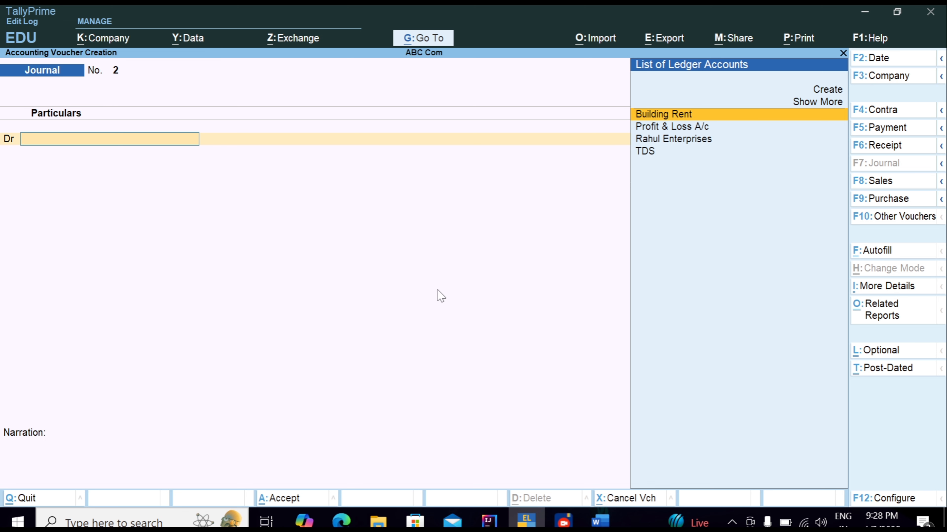
Step: Start a payment voucher and debit Rahul Enterprises with 36000
{"action": "left_click", "coordinate": [889, 128]}
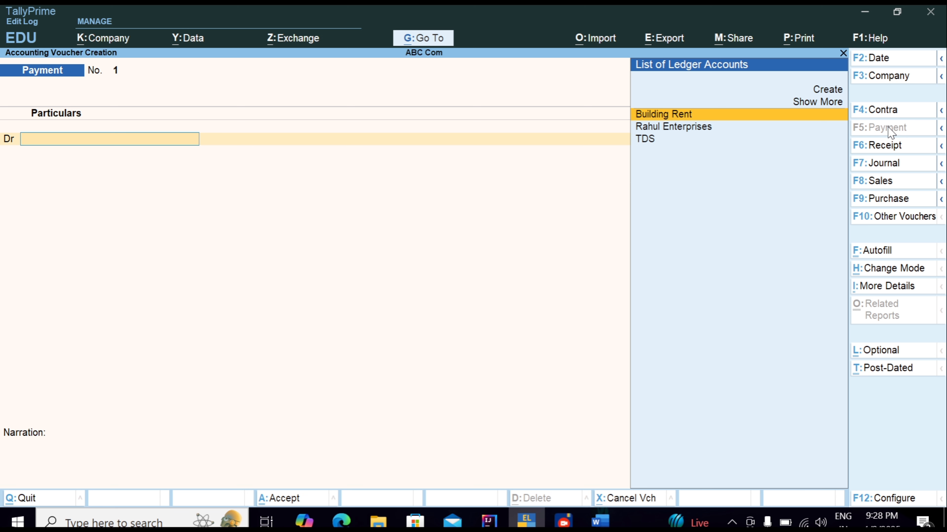
{"action": "key", "text": "Down"}
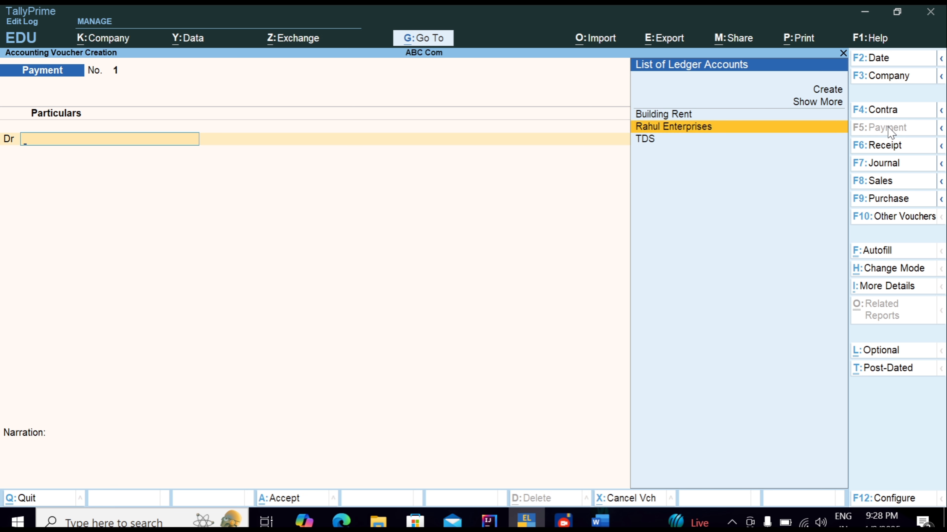
{"action": "key", "text": "Return"}
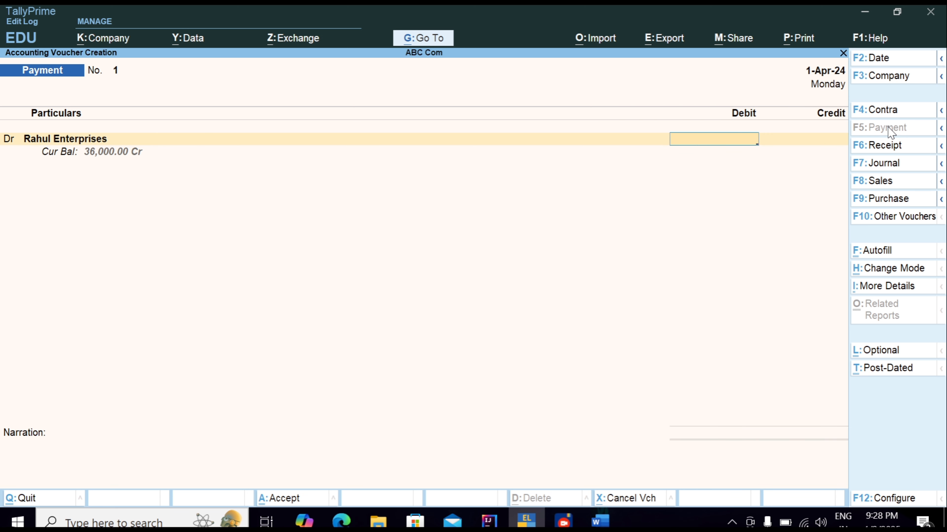
{"action": "type", "text": "36000"}
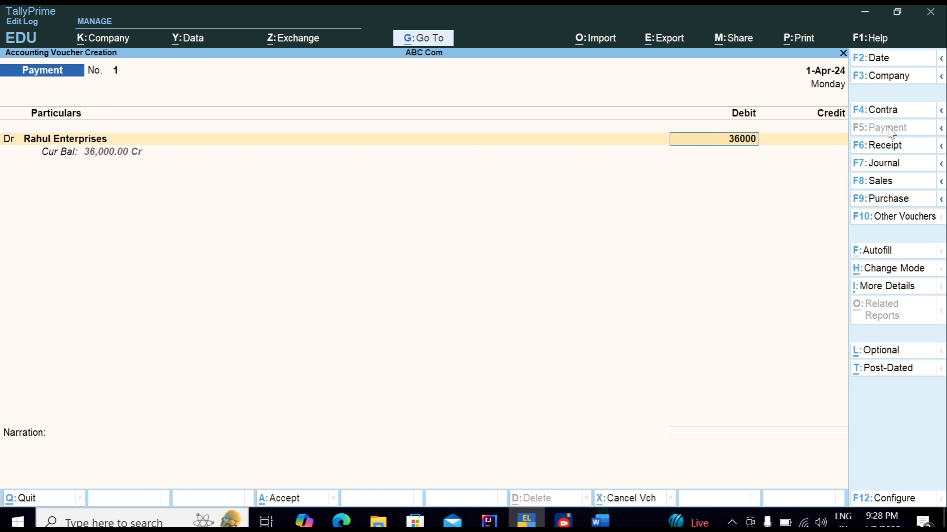
{"action": "key", "text": "Return"}
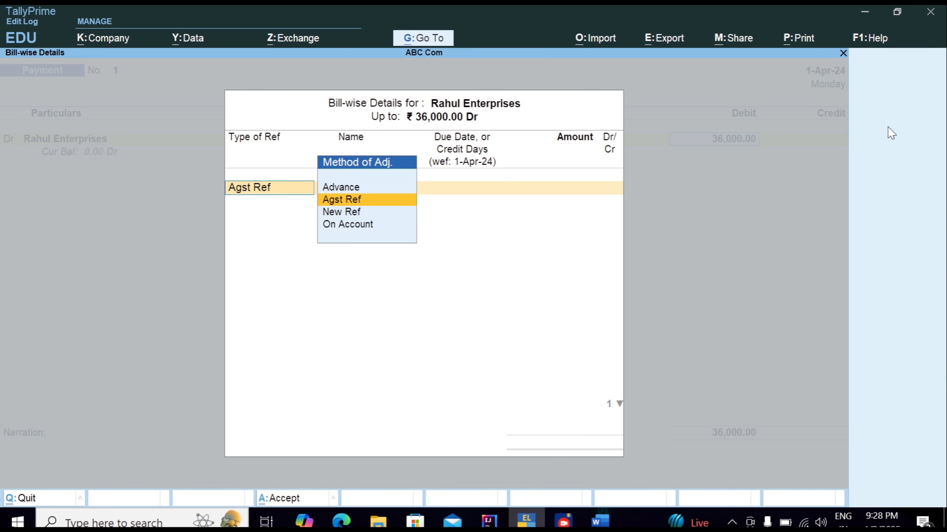
Step: Allocate the Rahul Enterprises debit as Agst Ref to pending bill 1 for 36,000
{"action": "key", "text": "Return"}
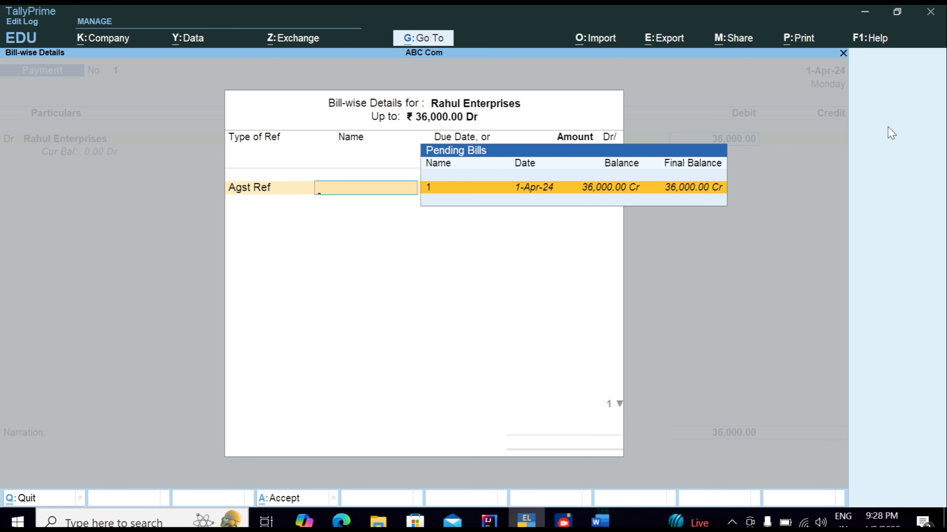
{"action": "key", "text": "Return"}
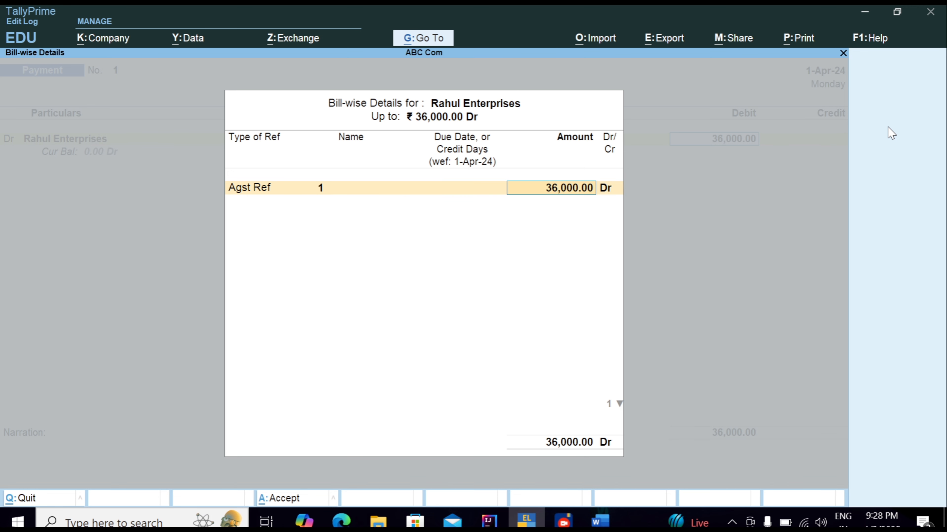
{"action": "key", "text": "Return"}
{"action": "key", "text": "Return"}
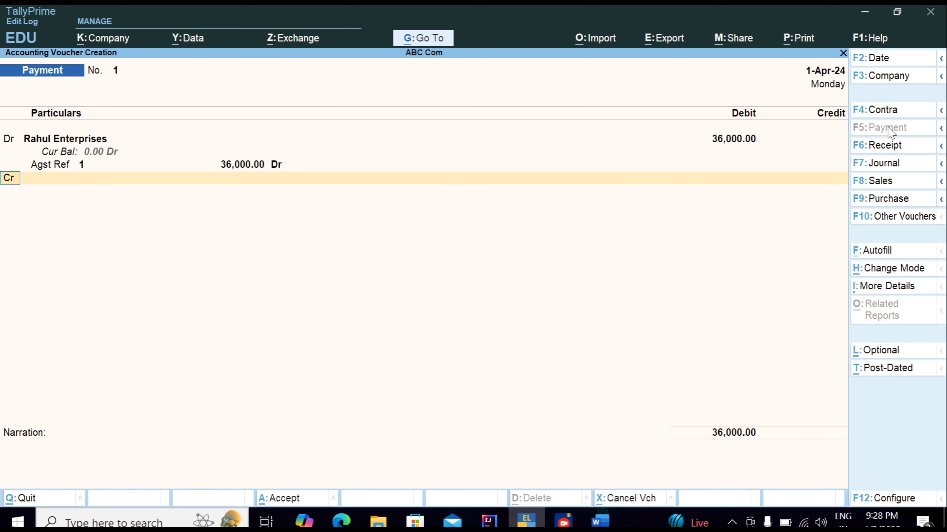
Step: For the credit line of the payment voucher, create a ledger named SBI Bank under Bank Accounts
{"action": "key", "text": "Return"}
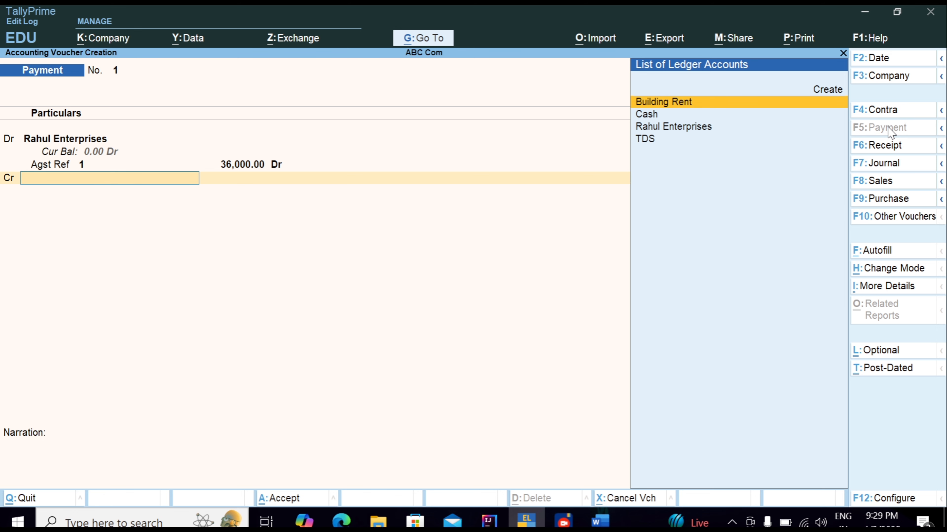
{"action": "key", "text": "Up"}
{"action": "key", "text": "Return"}
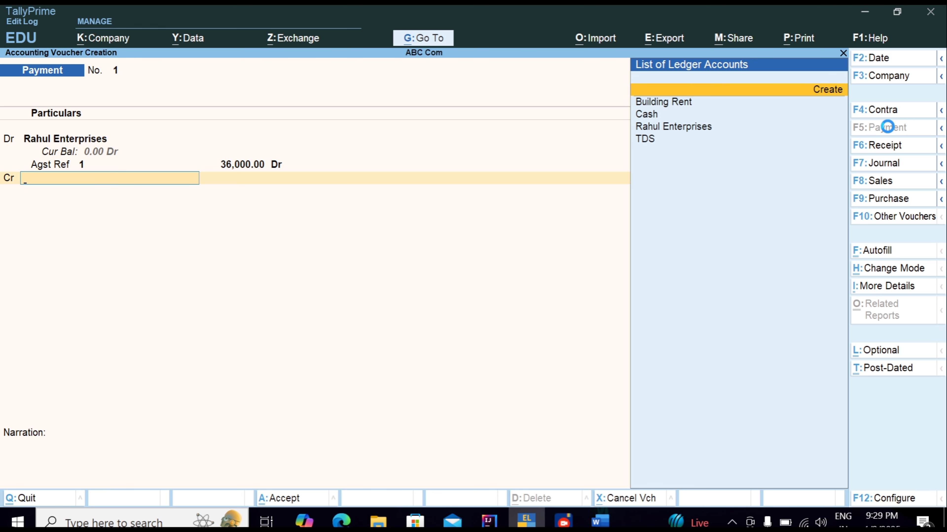
{"action": "type", "text": "S"}
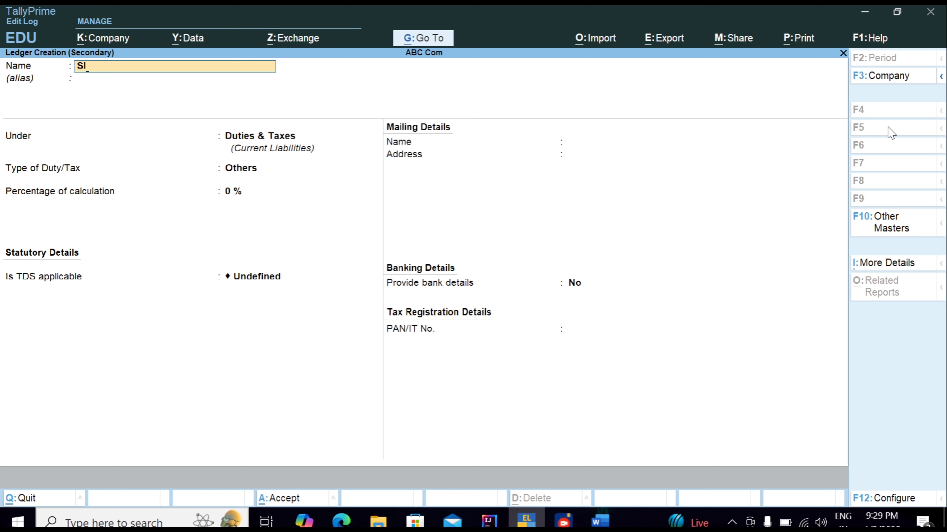
{"action": "type", "text": "BI Bank"}
{"action": "key", "text": "Return"}
{"action": "key", "text": "Return"}
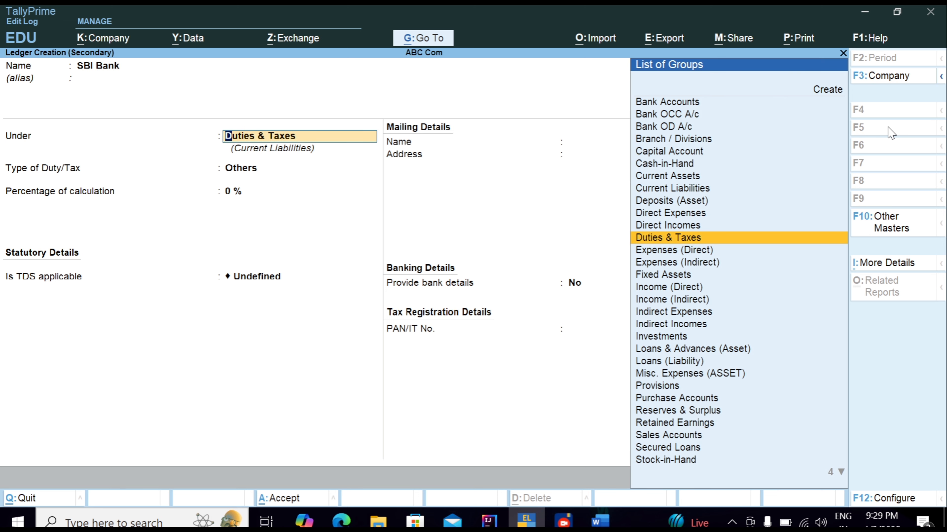
{"action": "type", "text": "Ba"}
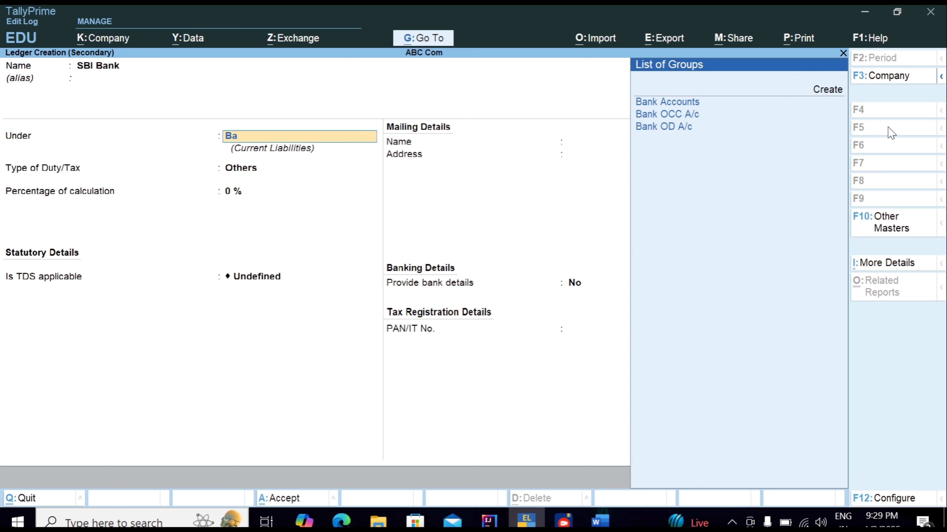
{"action": "key", "text": "Return"}
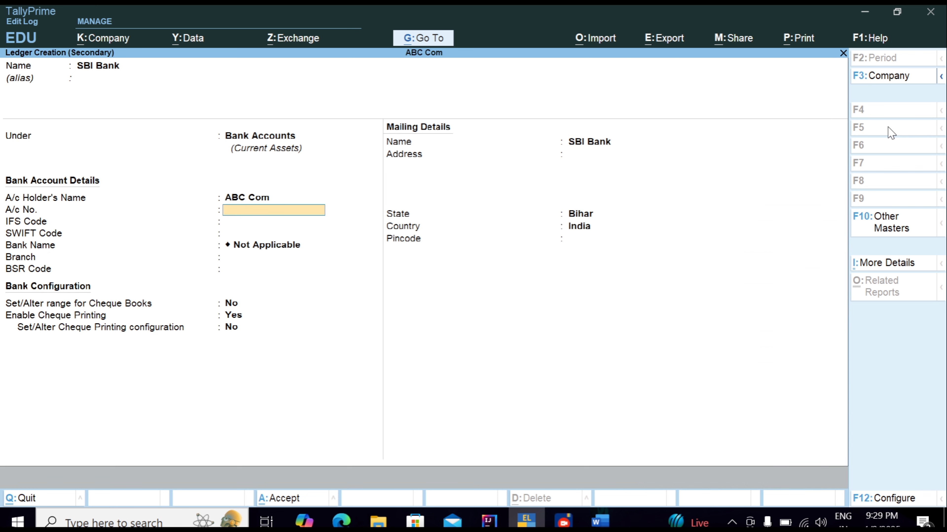
Step: Leave the account number, codes and branch blank, keep the default bank configuration and save the SBI Bank ledger
{"action": "key", "text": "Return"}
{"action": "key", "text": "Return"}
{"action": "key", "text": "Return"}
{"action": "key", "text": "Return"}
{"action": "key", "text": "Return"}
{"action": "key", "text": "Return"}
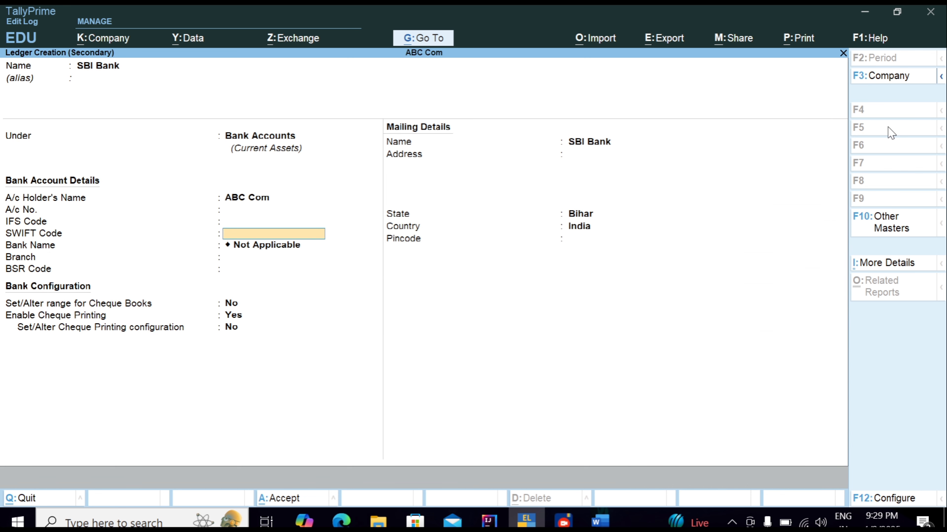
{"action": "key", "text": "Return"}
{"action": "key", "text": "Return"}
{"action": "key", "text": "Return"}
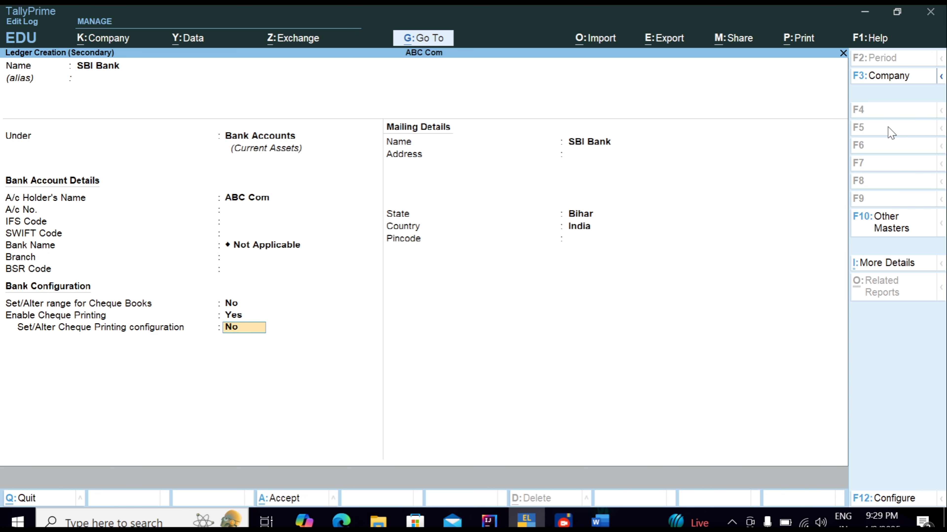
{"action": "key", "text": "ctrl+a"}
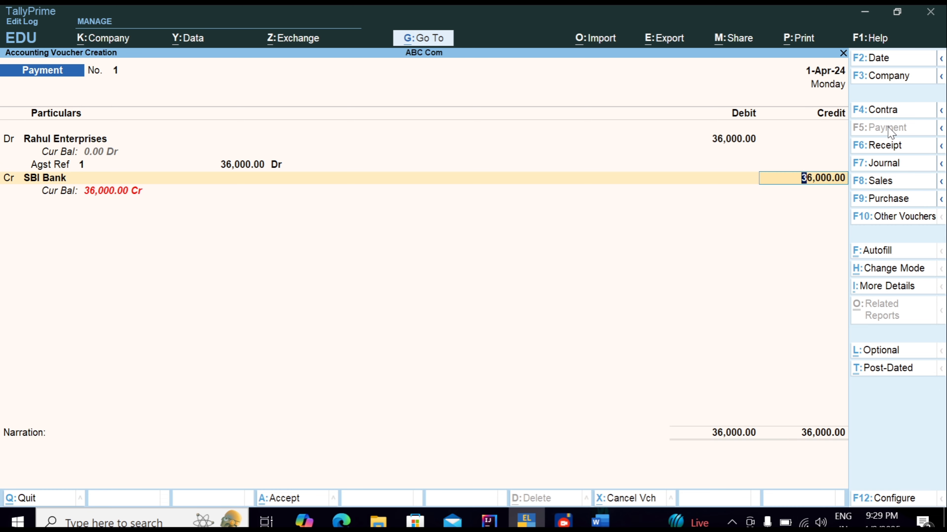
Step: Credit SBI Bank with 36,000 as a cheque dated 1-Apr-24 and save the payment voucher without a narration
{"action": "key", "text": "Return"}
{"action": "key", "text": "Return"}
{"action": "key", "text": "Return"}
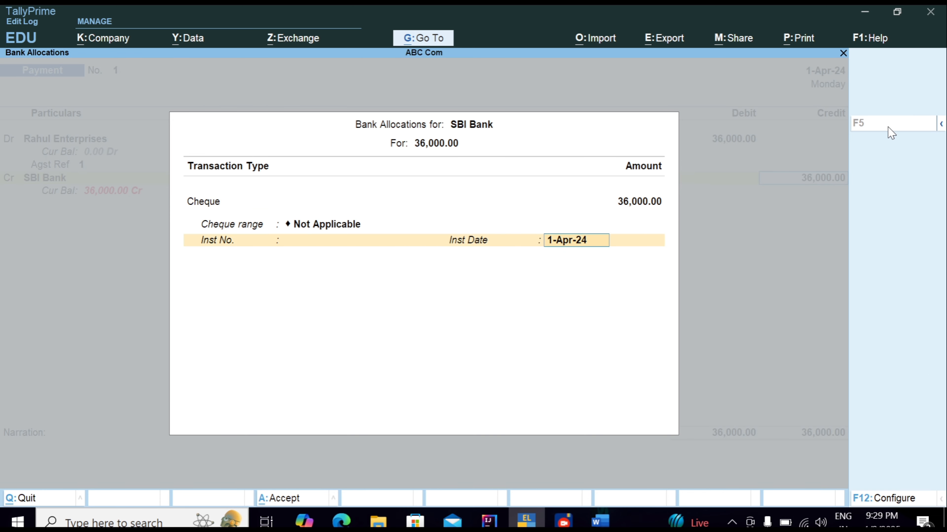
{"action": "key", "text": "Return"}
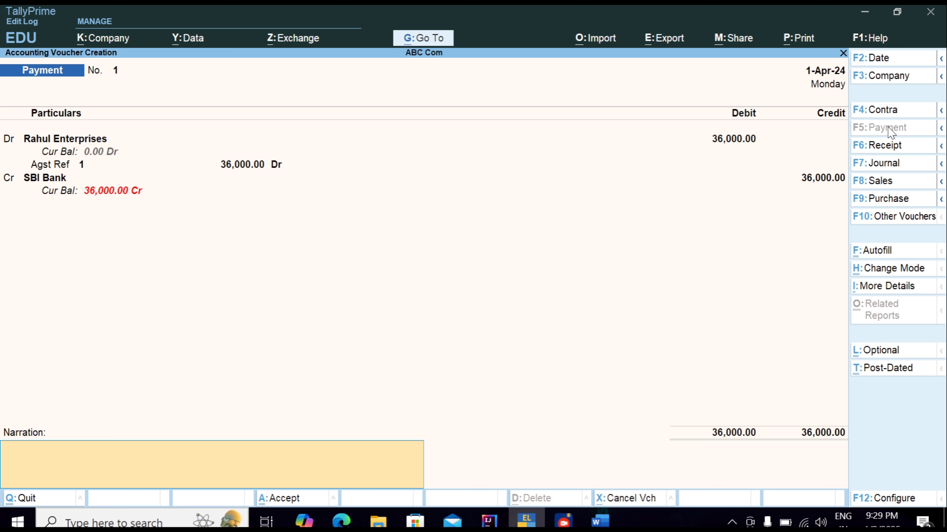
{"action": "key", "text": "Return"}
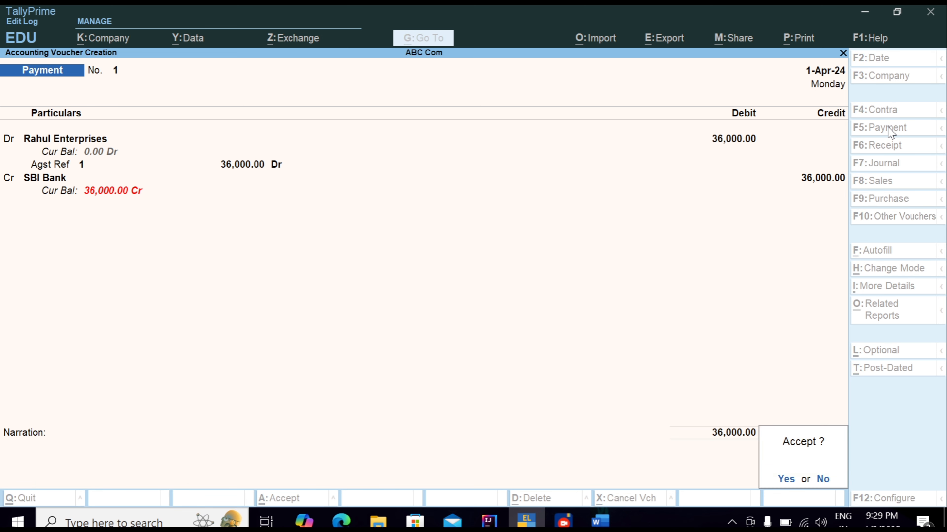
{"action": "key", "text": "Return"}
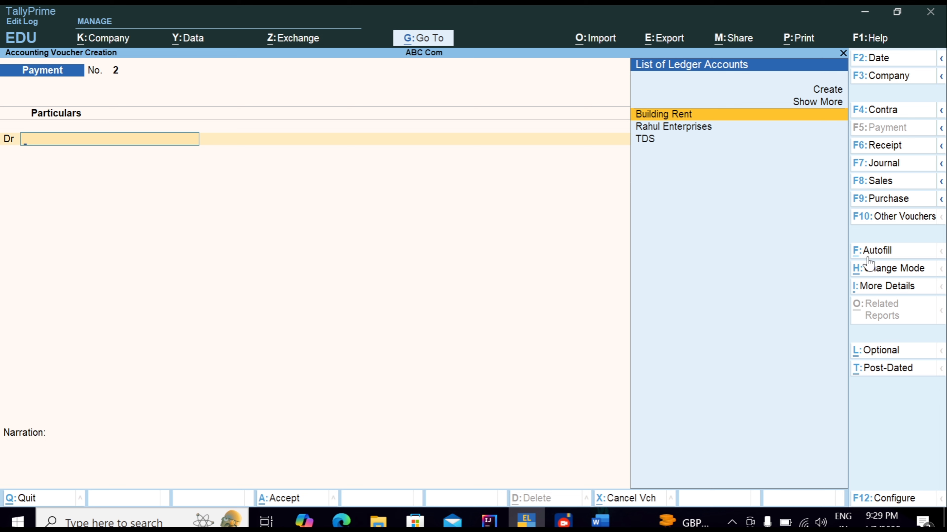
Step: Start a Stat Payment autofill for TDS covering 1-Mar-24 to 1-Apr-24, with deductions till 1-4-2024
{"action": "left_click", "coordinate": [889, 255]}
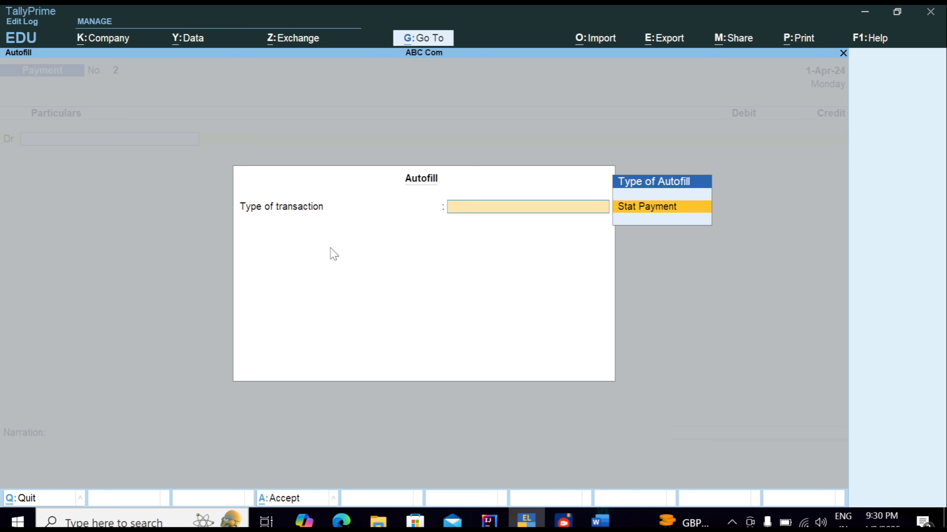
{"action": "left_click", "coordinate": [648, 219]}
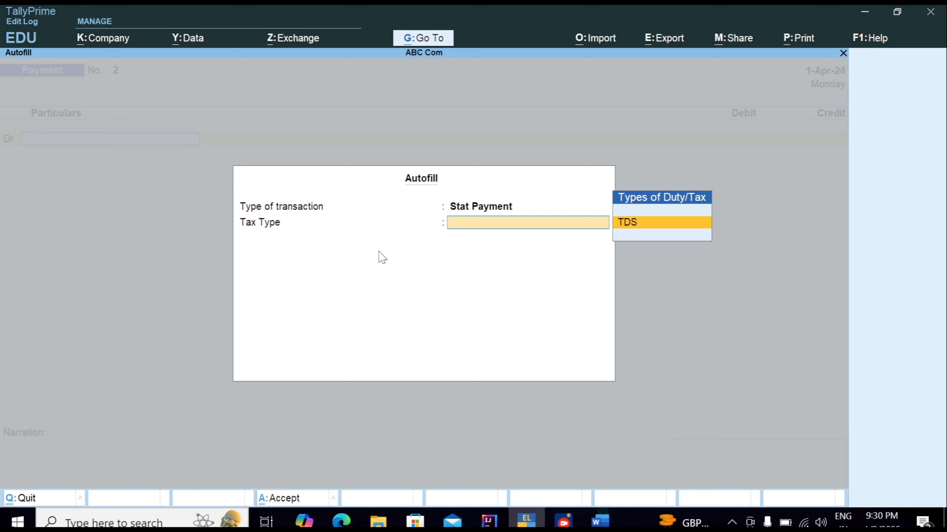
{"action": "key", "text": "Return"}
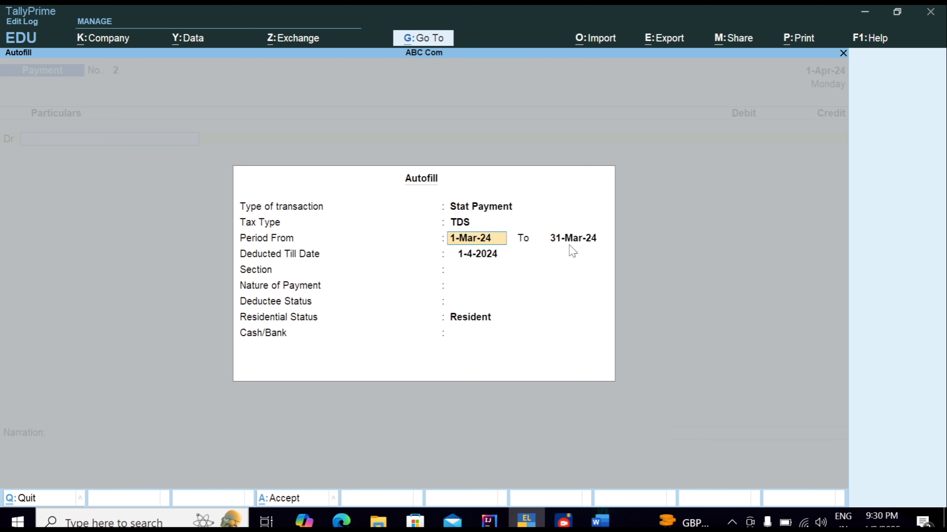
{"action": "key", "text": "Return"}
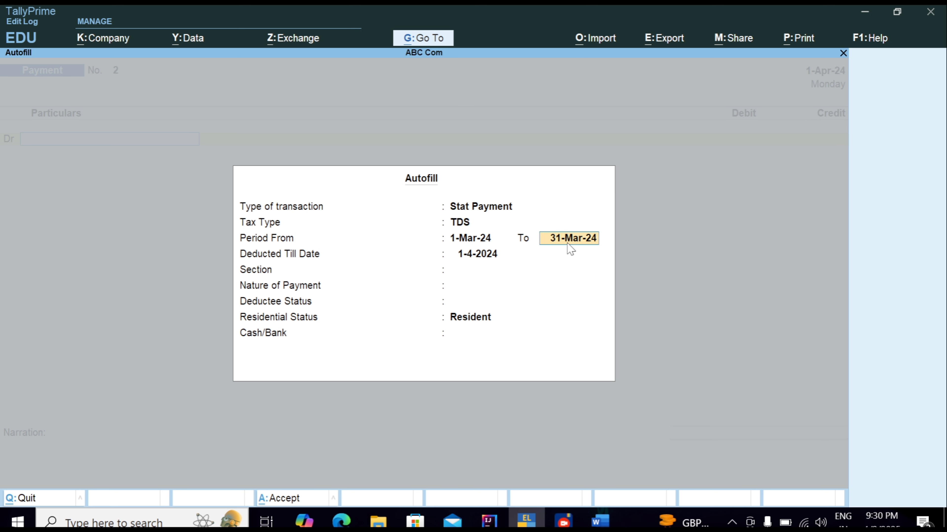
{"action": "type", "text": "1-4"}
{"action": "key", "text": "Return"}
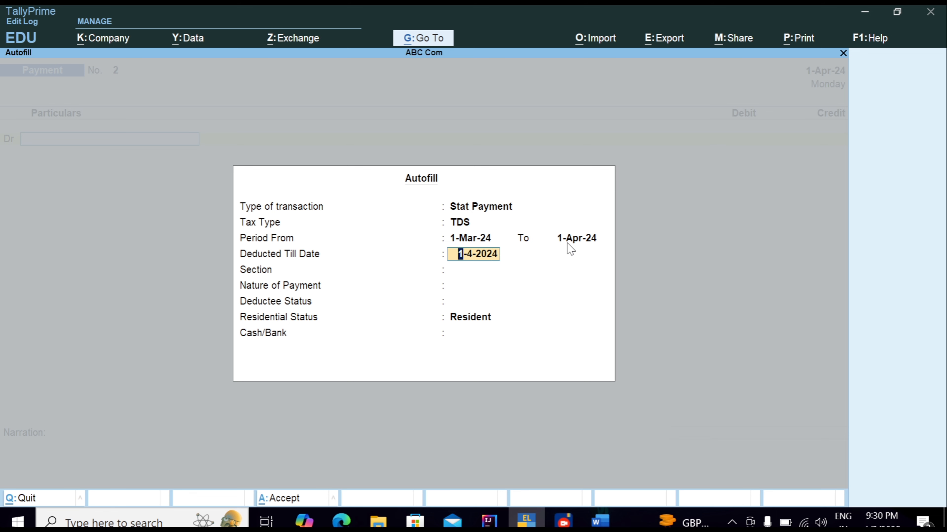
{"action": "key", "text": "Return"}
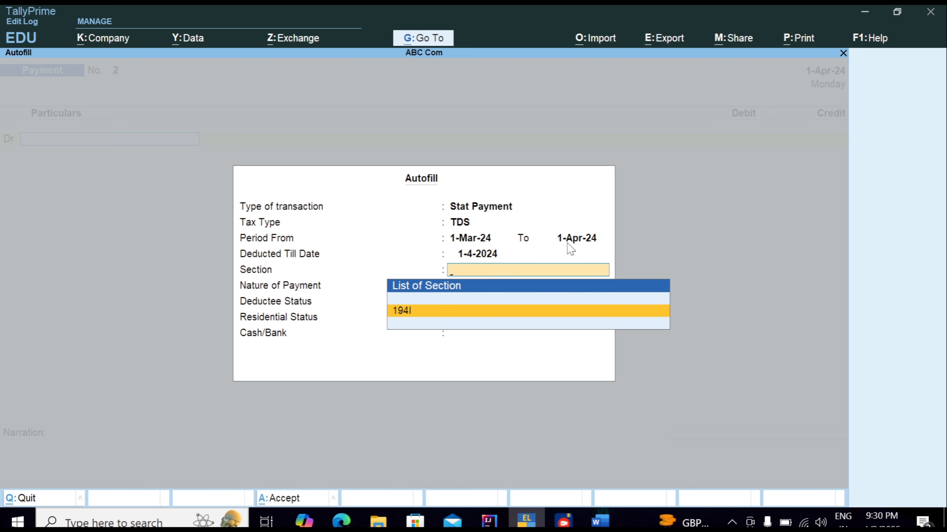
Step: Fill the autofill with section 194I, Land and Building, All Items deductees, NonResident status and SBI Bank as the paying account
{"action": "key", "text": "Return"}
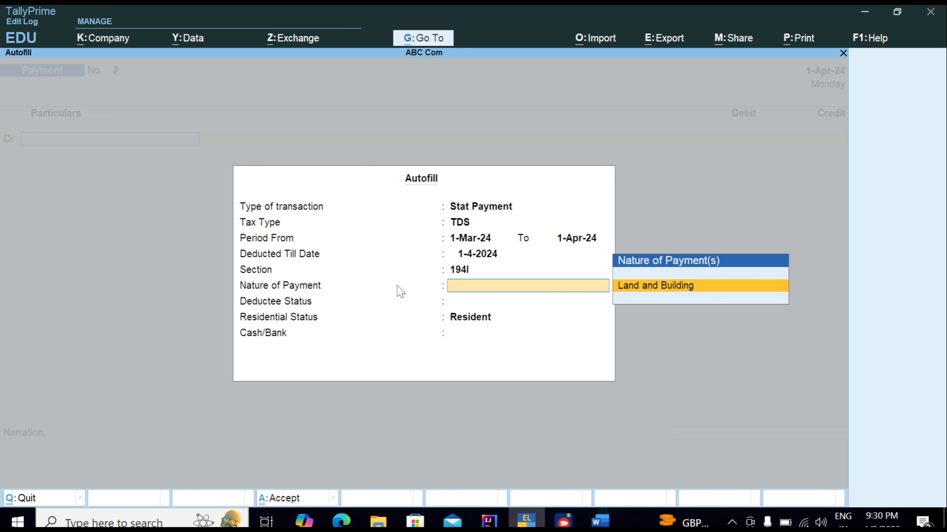
{"action": "key", "text": "Return"}
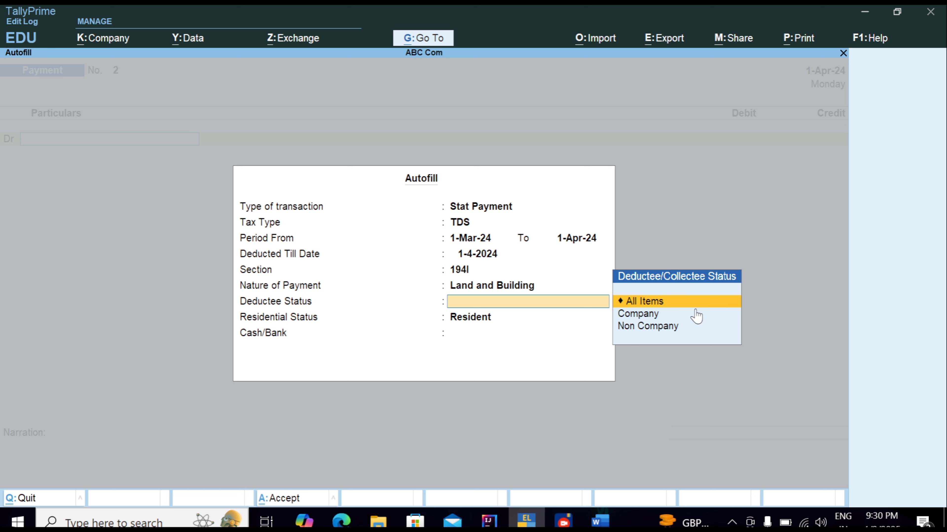
{"action": "key", "text": "Return"}
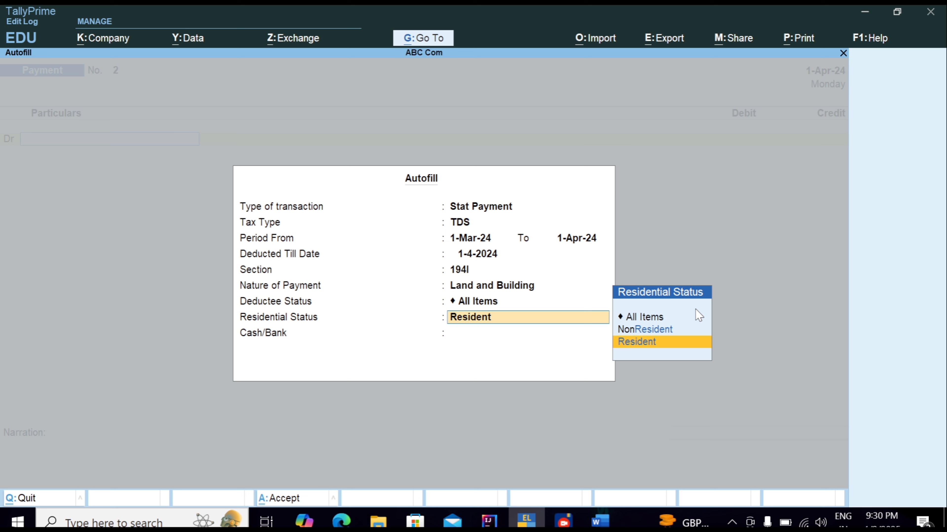
{"action": "key", "text": "Up"}
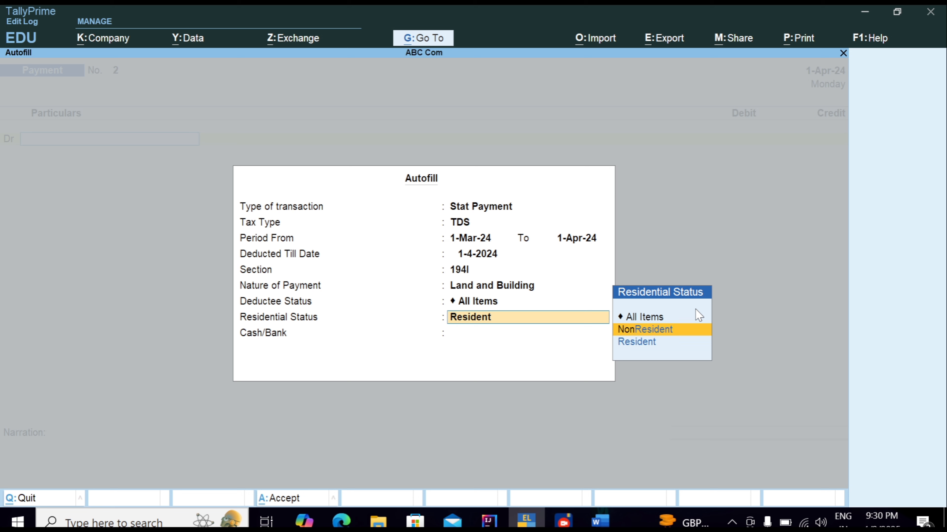
{"action": "key", "text": "Return"}
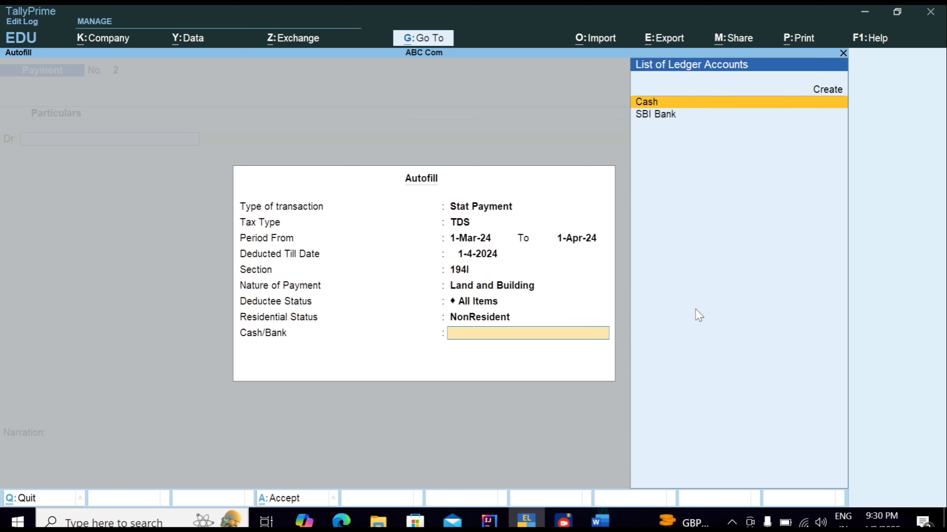
{"action": "key", "text": "Down"}
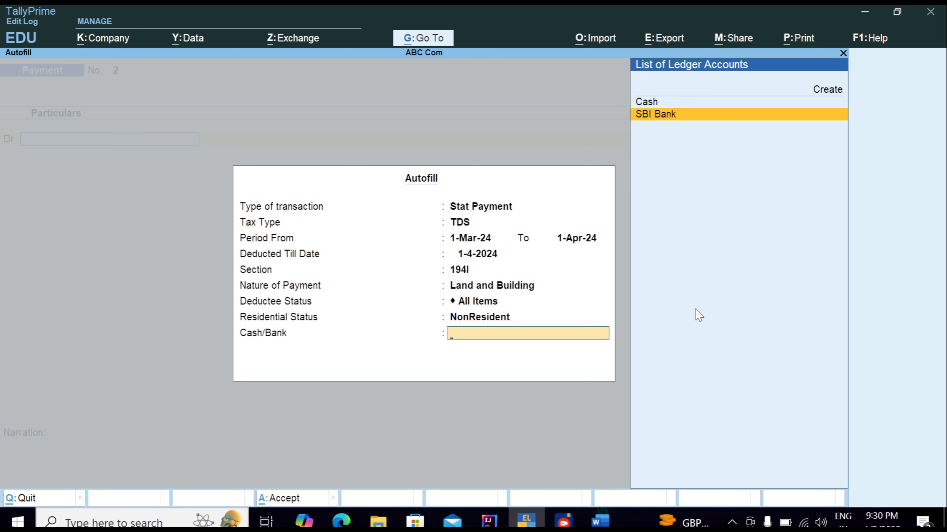
{"action": "key", "text": "Return"}
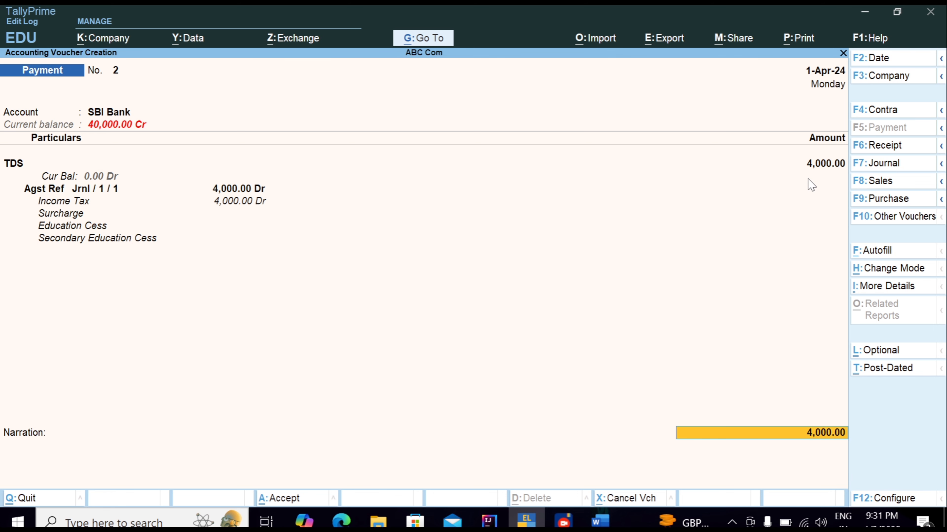
Step: Accept the 4,000 TDS payment by cheque from SBI Bank, save it without a narration and return to the Gateway of Tally
{"action": "key", "text": "Return"}
{"action": "key", "text": "Return"}
{"action": "key", "text": "Return"}
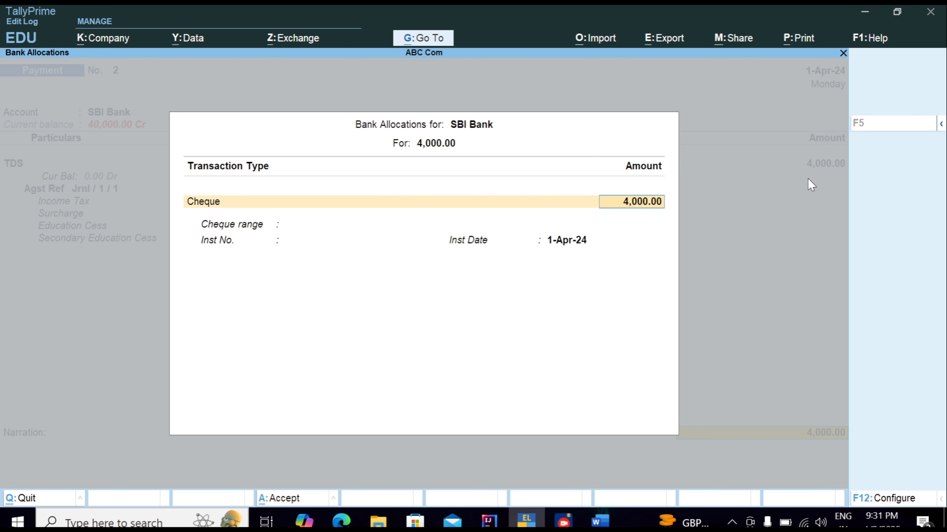
{"action": "key", "text": "Return"}
{"action": "key", "text": "Return"}
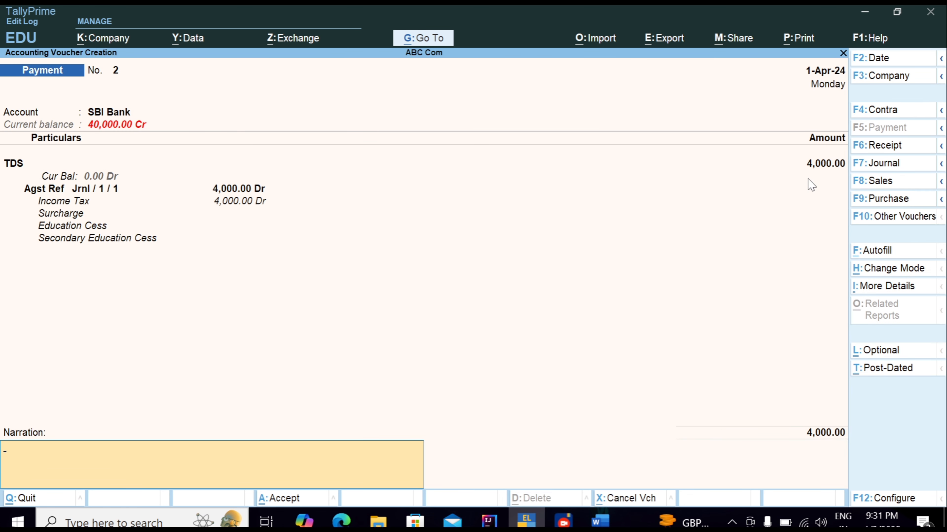
{"action": "key", "text": "Return"}
{"action": "key", "text": "Return"}
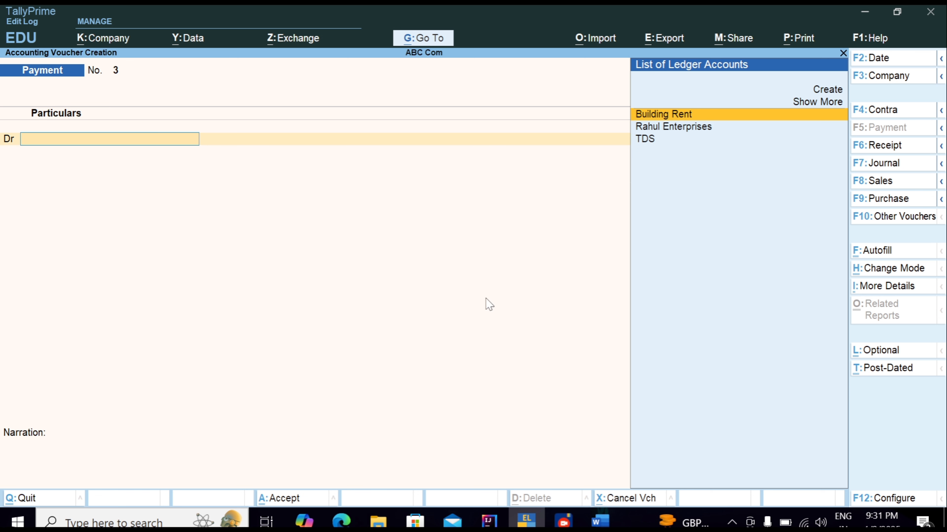
{"action": "key", "text": "Escape"}
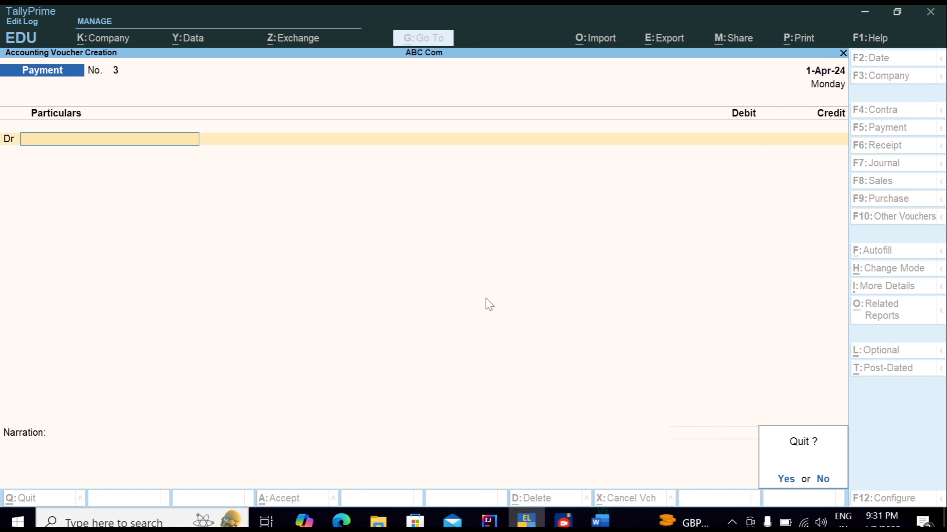
{"action": "key", "text": "y"}
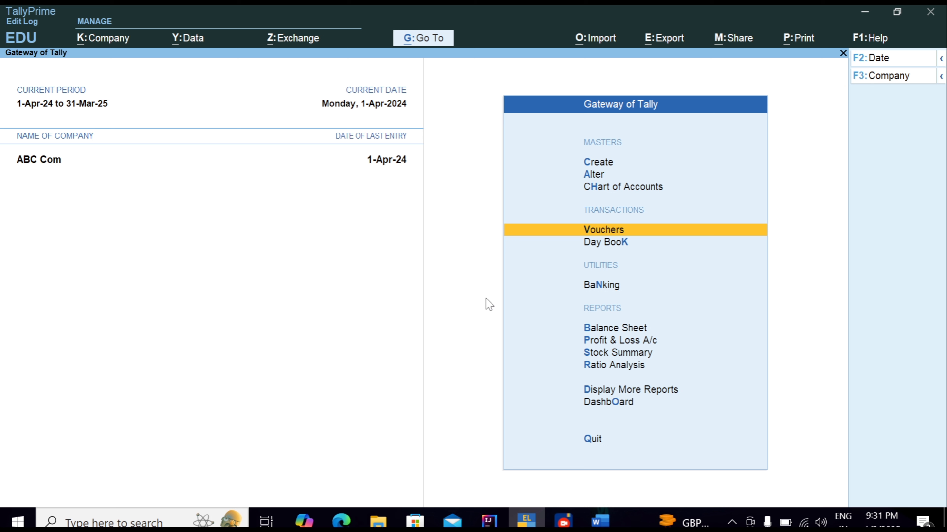